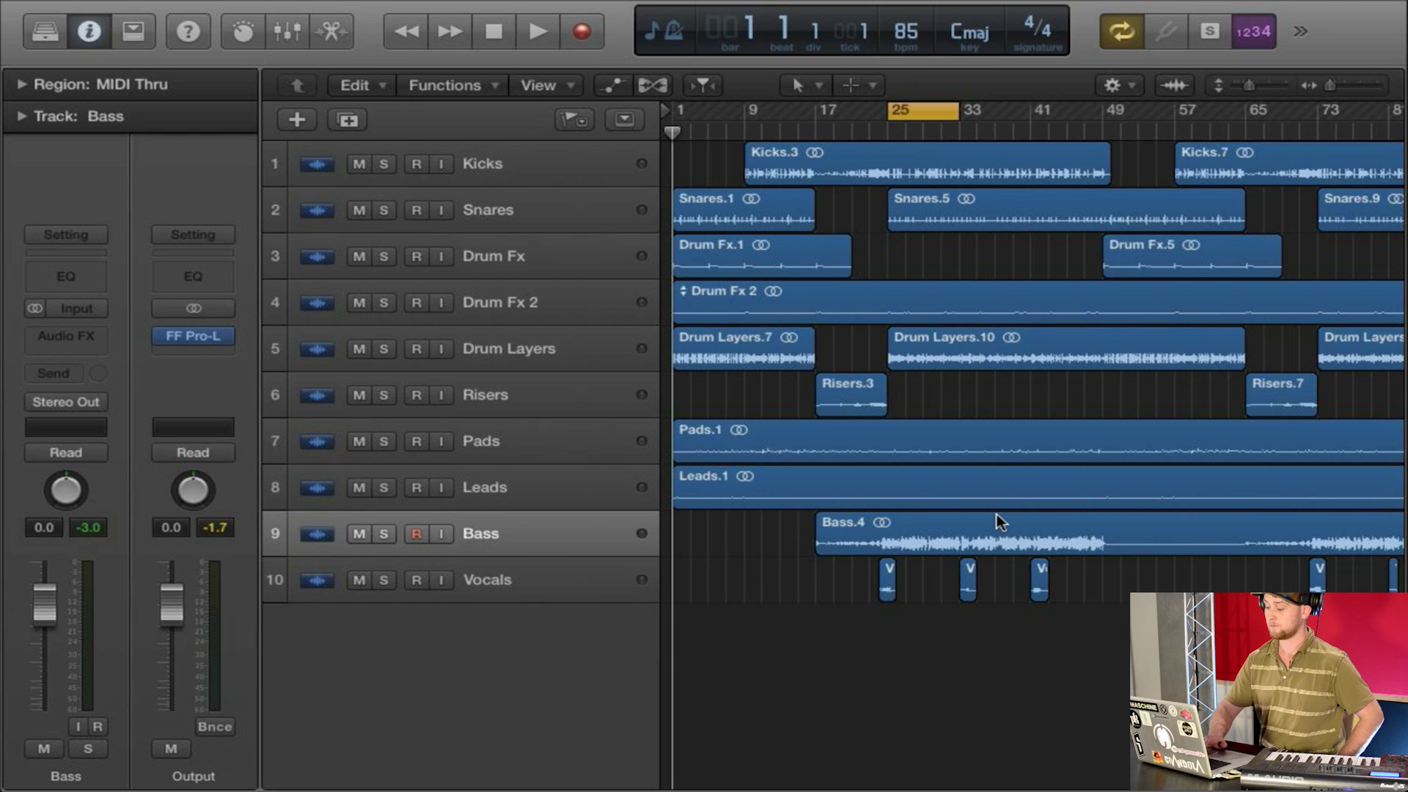
- Play the arrangement through the looped section starting at bar 25, and stop playback
{"action": "key", "text": "space"}
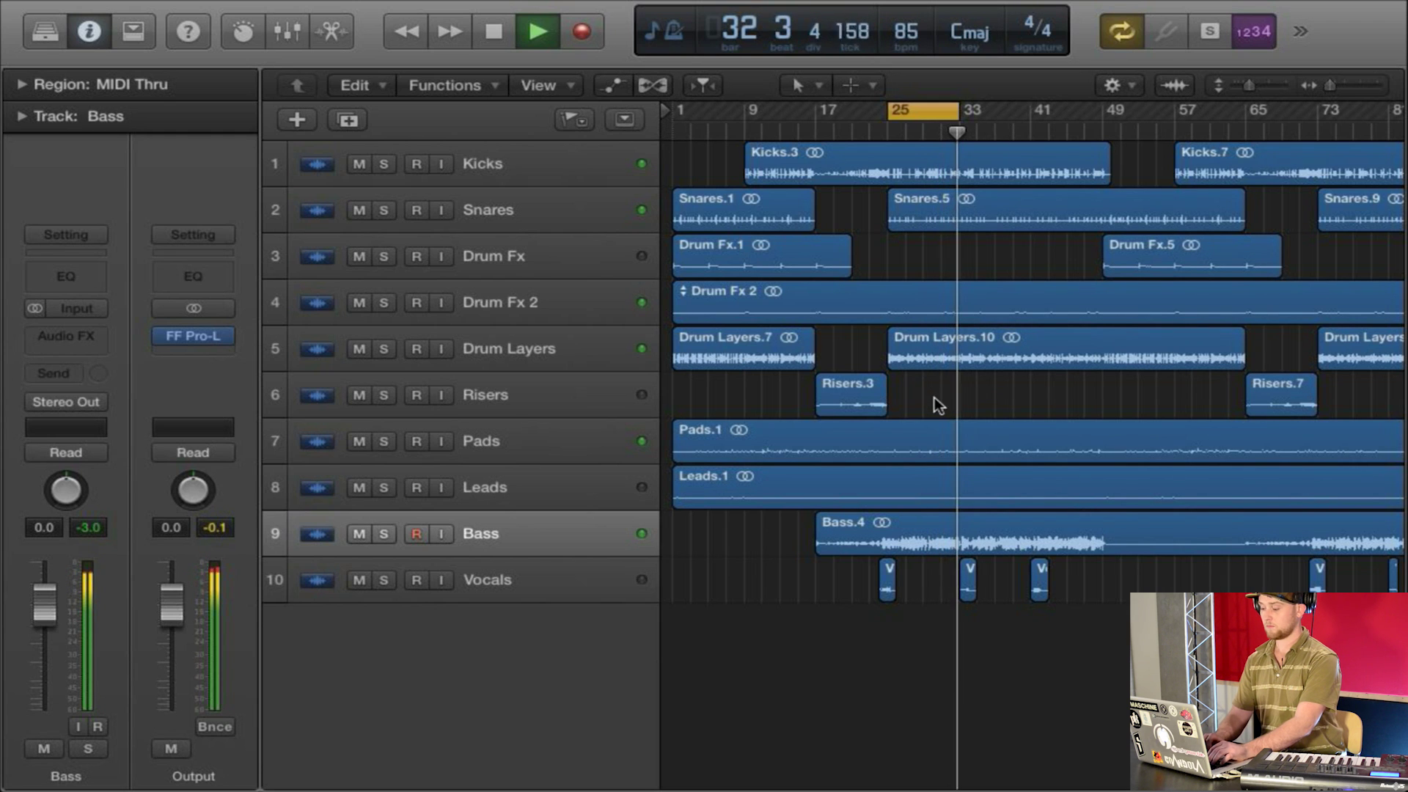
{"action": "key", "text": "space"}
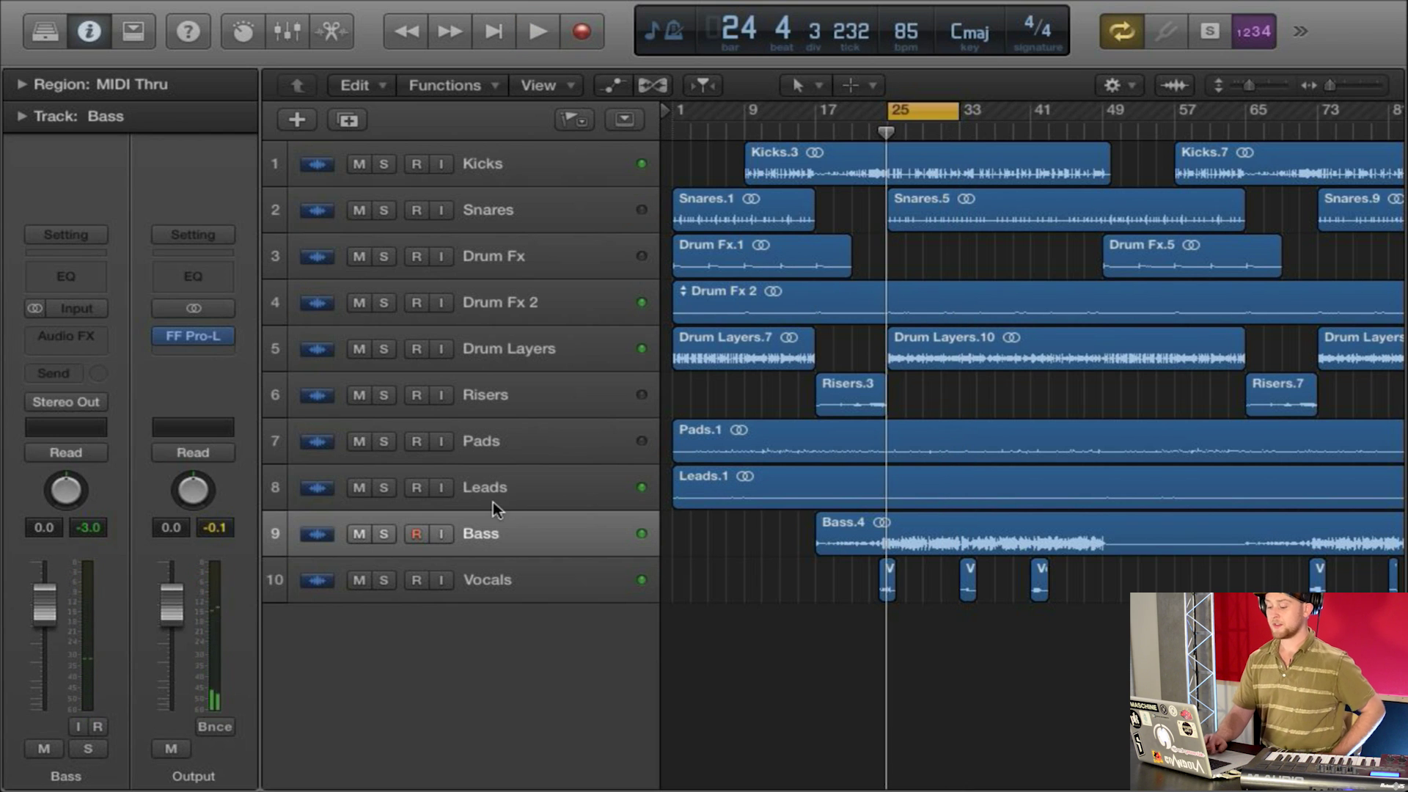
- Add a software instrument track directly below the Bass track and reset its channel strip
{"action": "left_click", "coordinate": [481, 533]}
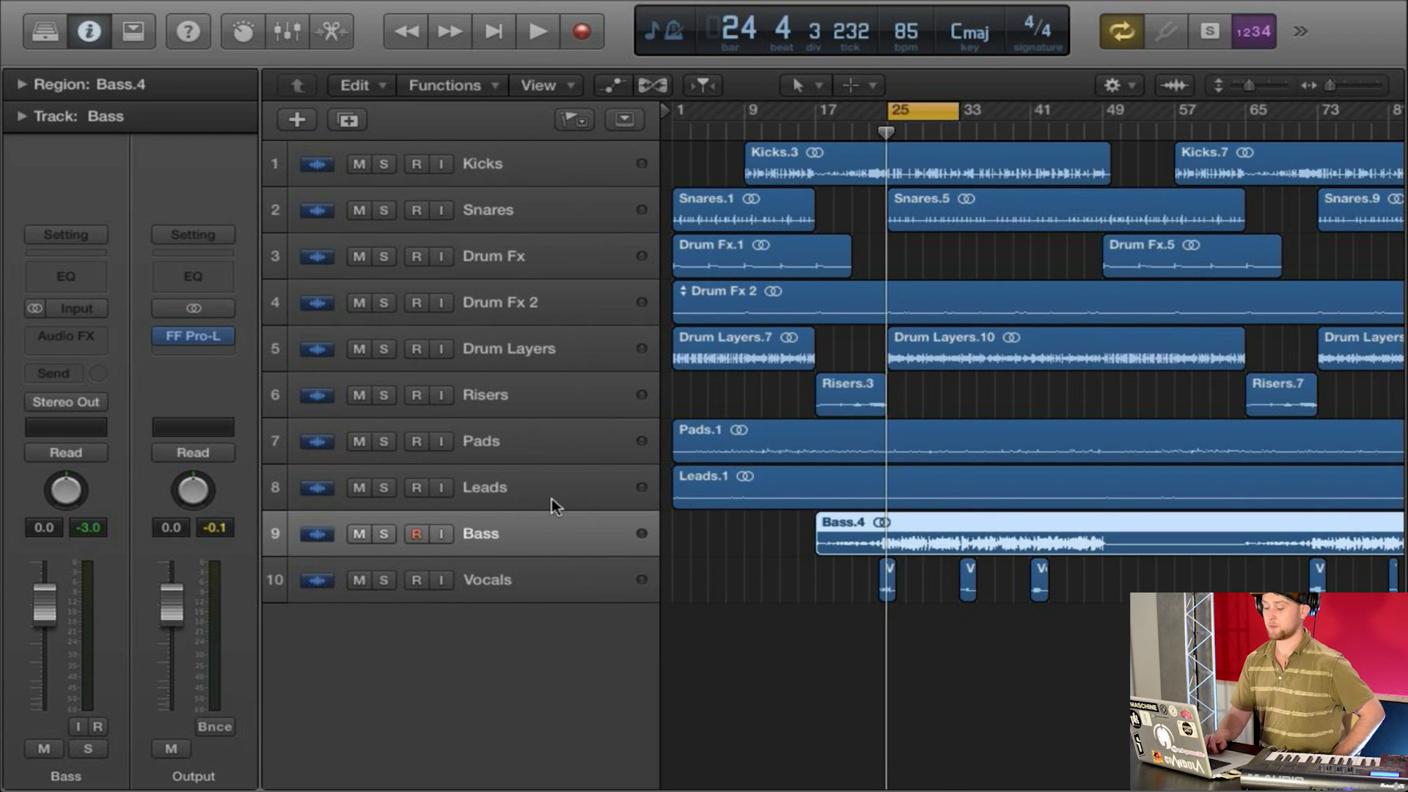
{"action": "left_click", "coordinate": [733, 534]}
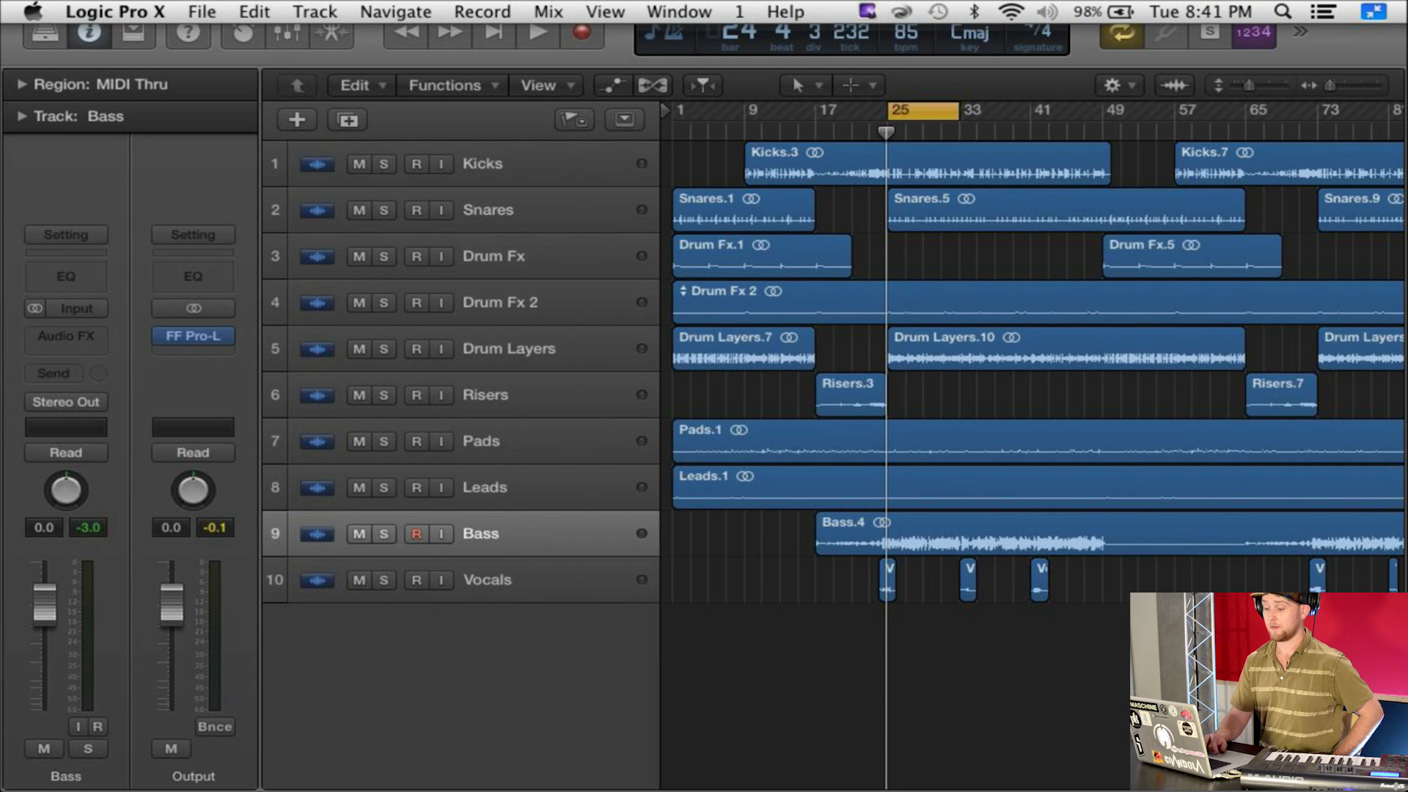
{"action": "left_click", "coordinate": [316, 12]}
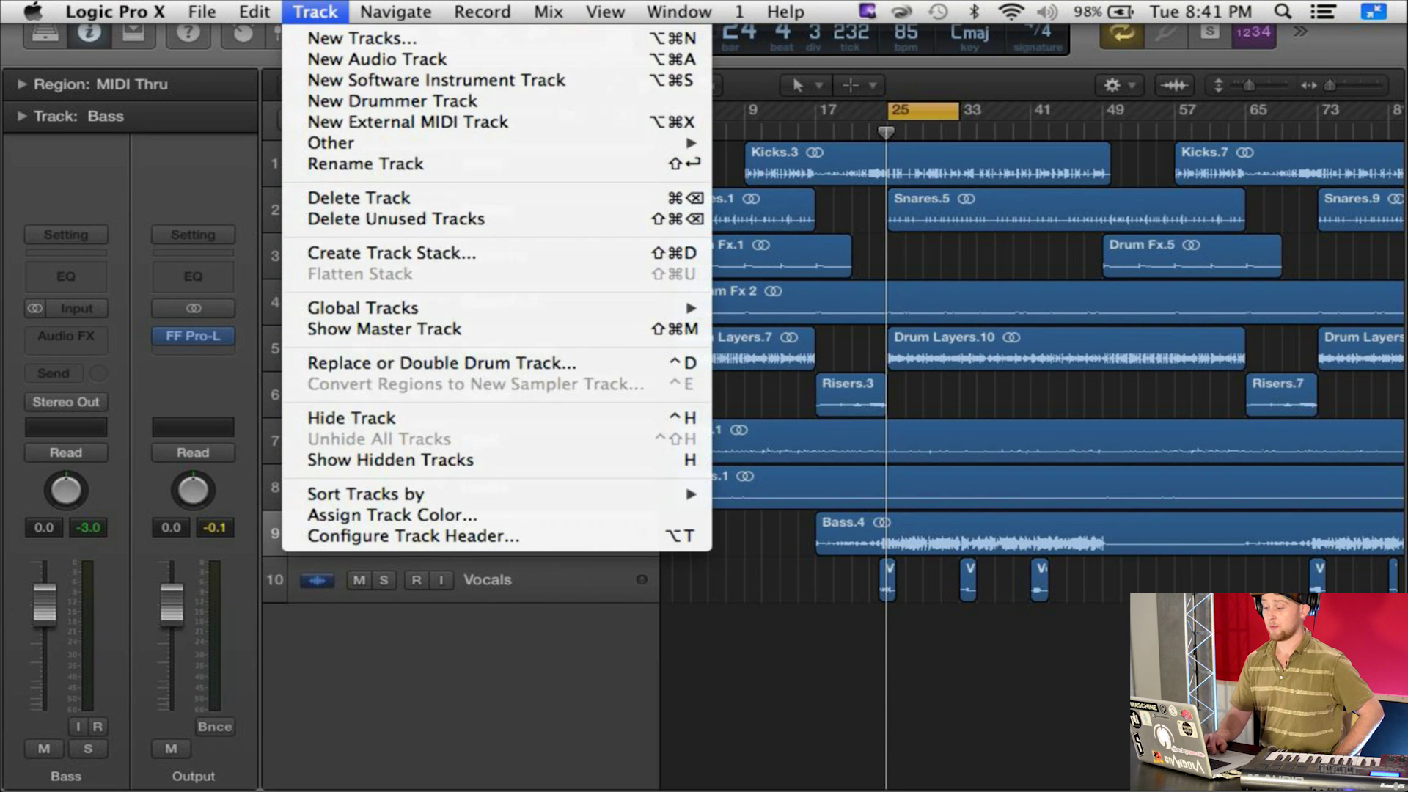
{"action": "left_click", "coordinate": [350, 82]}
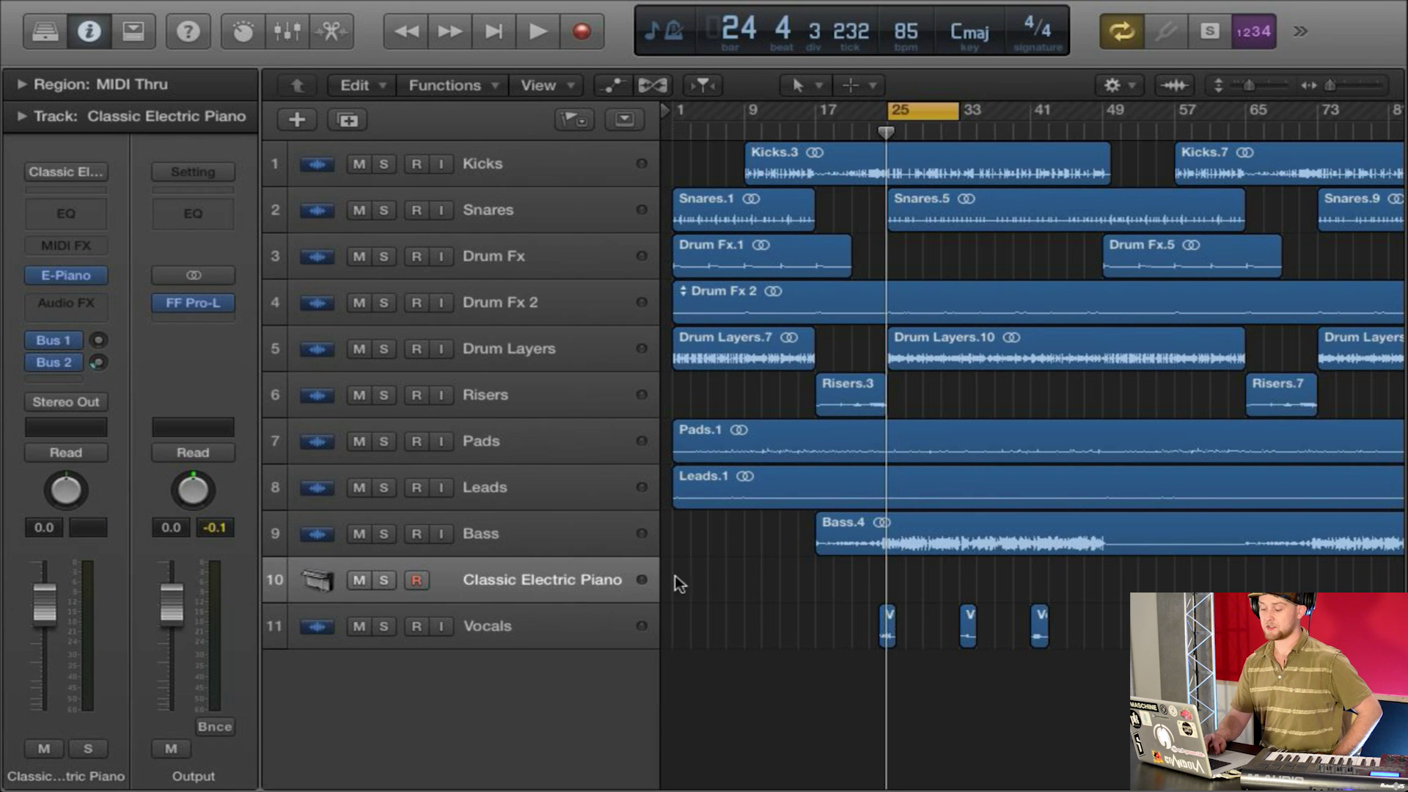
{"action": "left_click", "coordinate": [56, 173]}
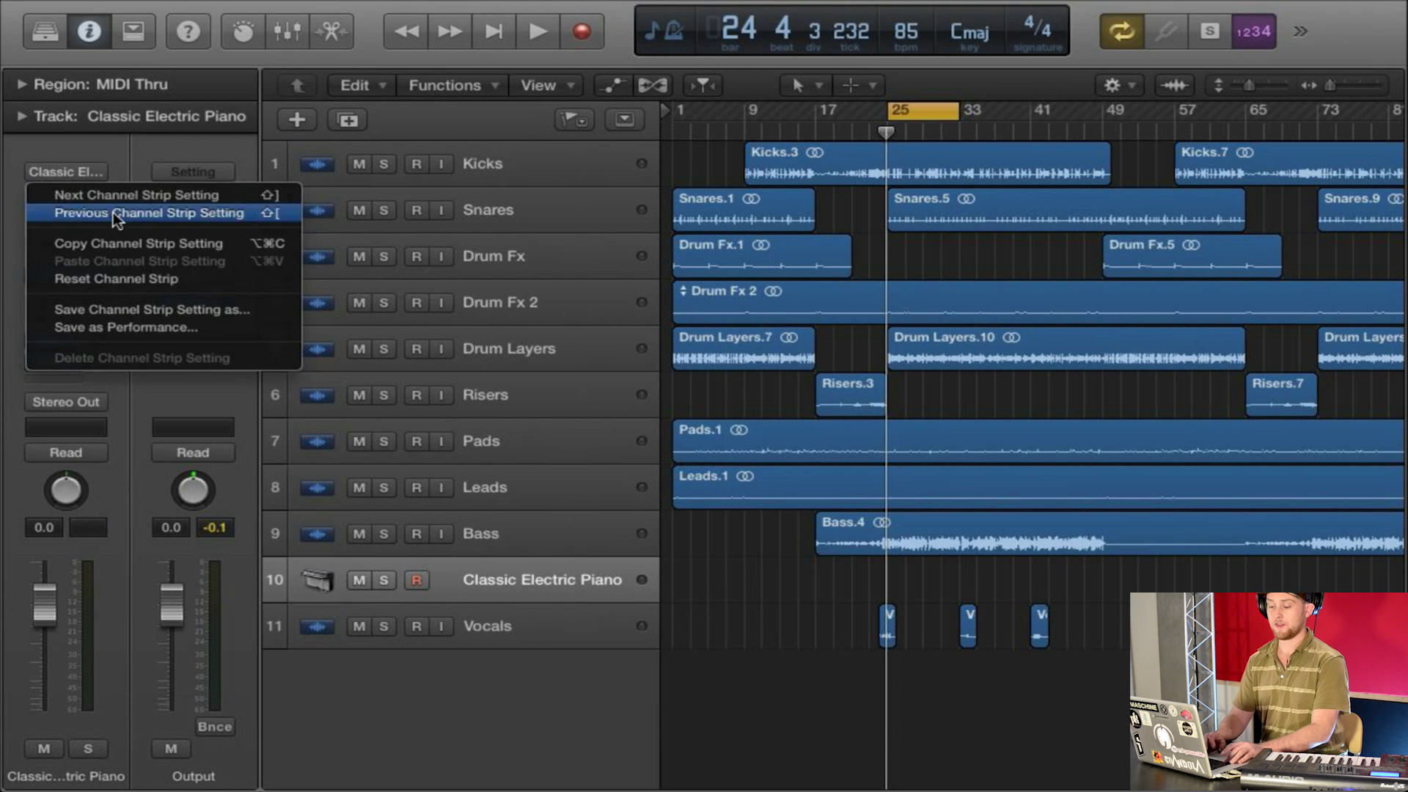
{"action": "left_click", "coordinate": [143, 278]}
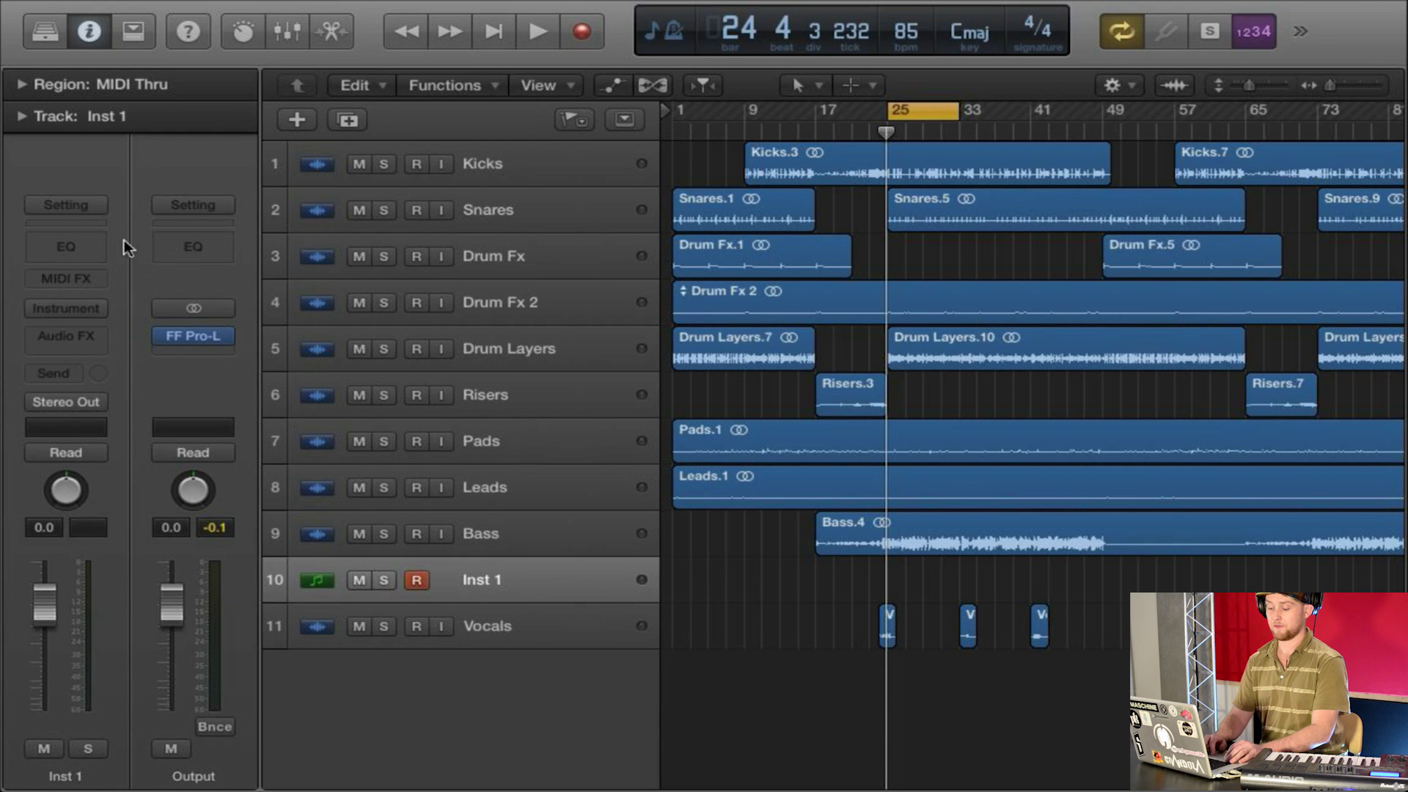
- Load iZotope Stutter Edit as a MIDI-controlled effect in the instrument slot of the Inst 1 track
{"action": "left_click", "coordinate": [100, 308]}
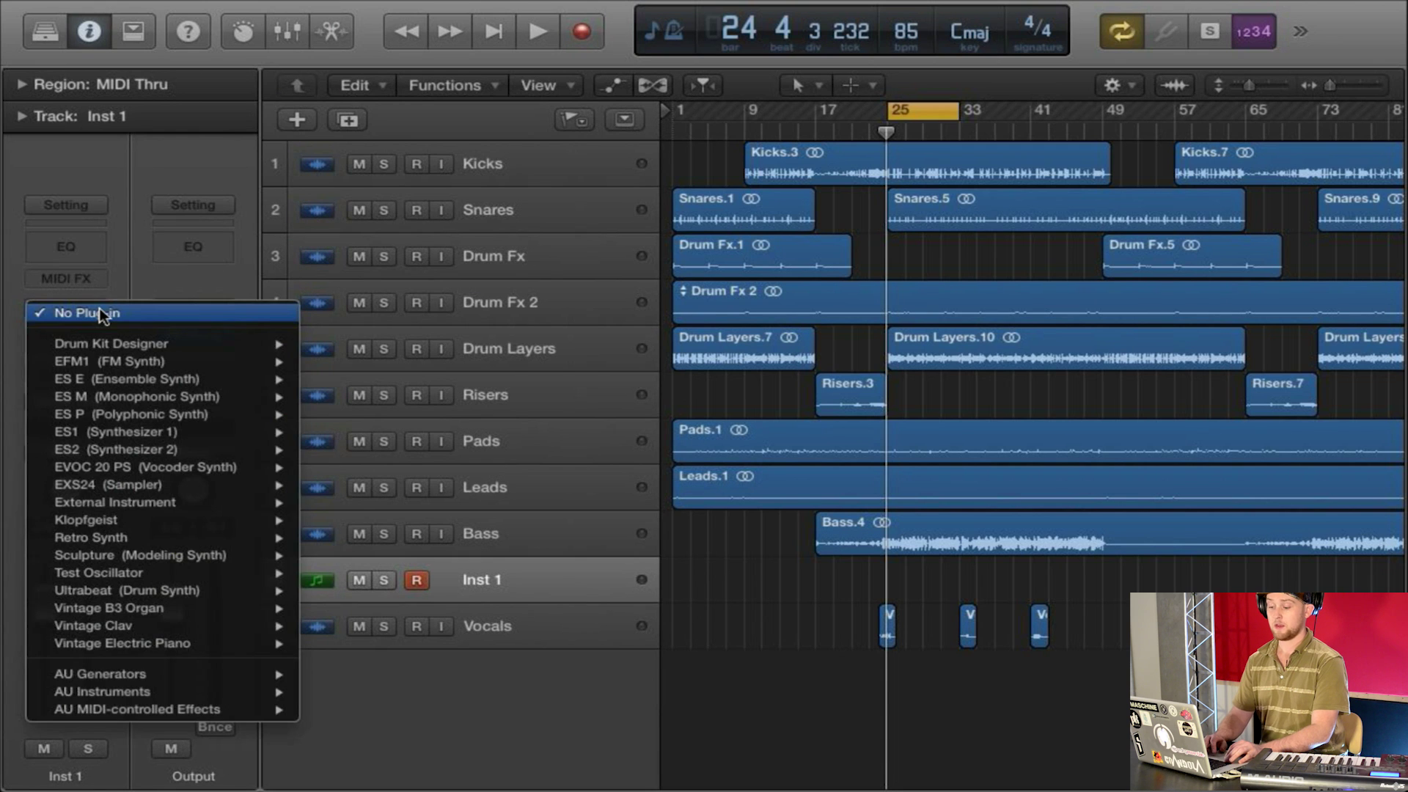
{"action": "mouse_move", "coordinate": [183, 713]}
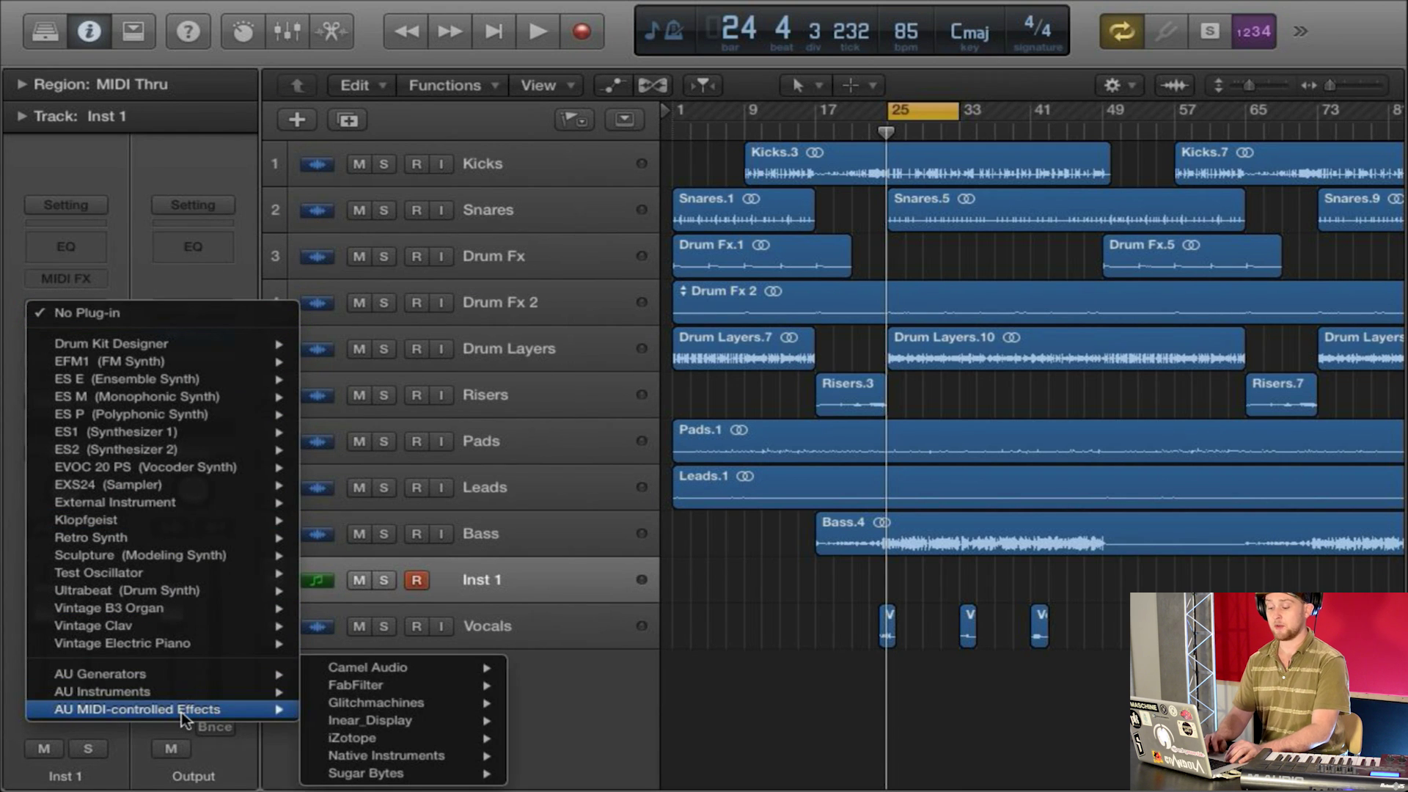
{"action": "mouse_move", "coordinate": [367, 738]}
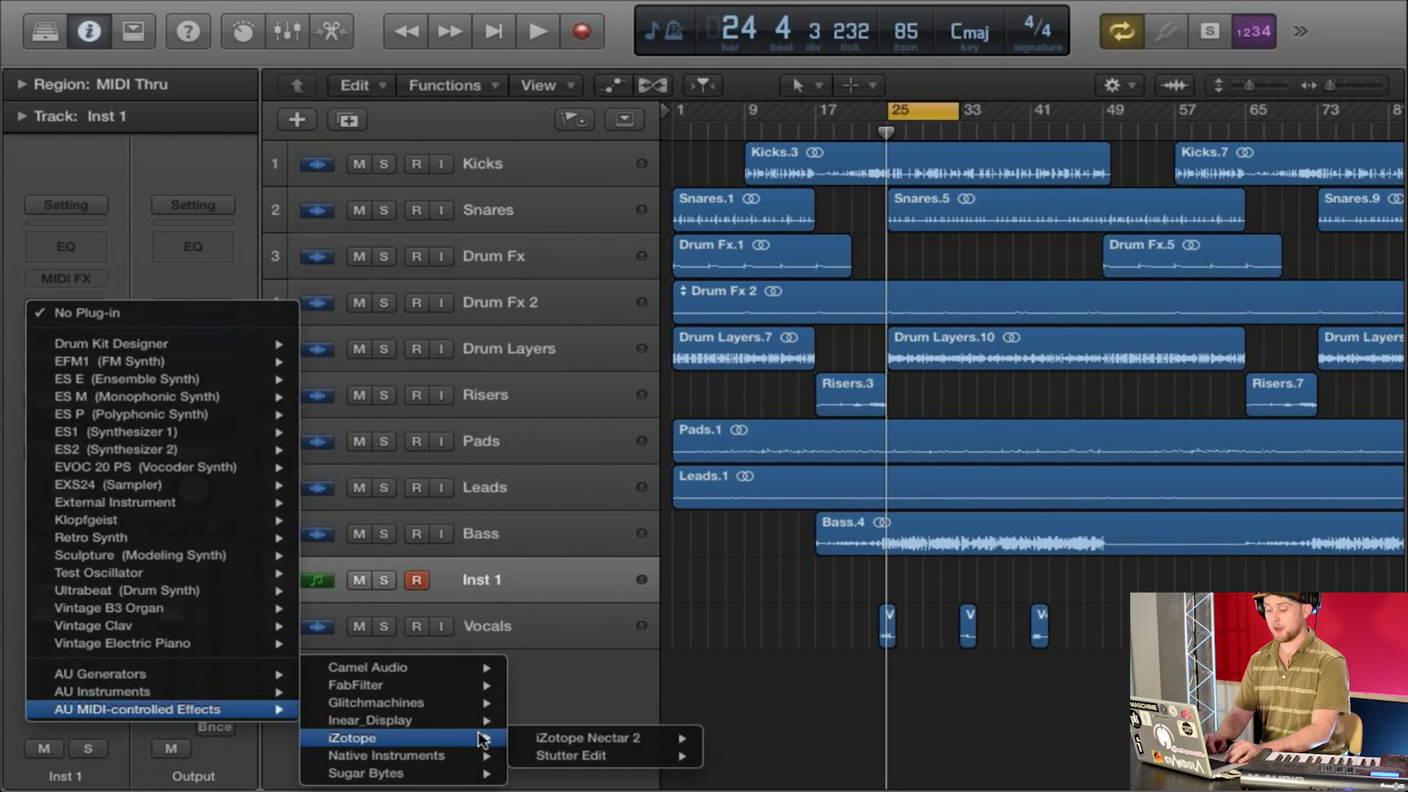
{"action": "mouse_move", "coordinate": [650, 764]}
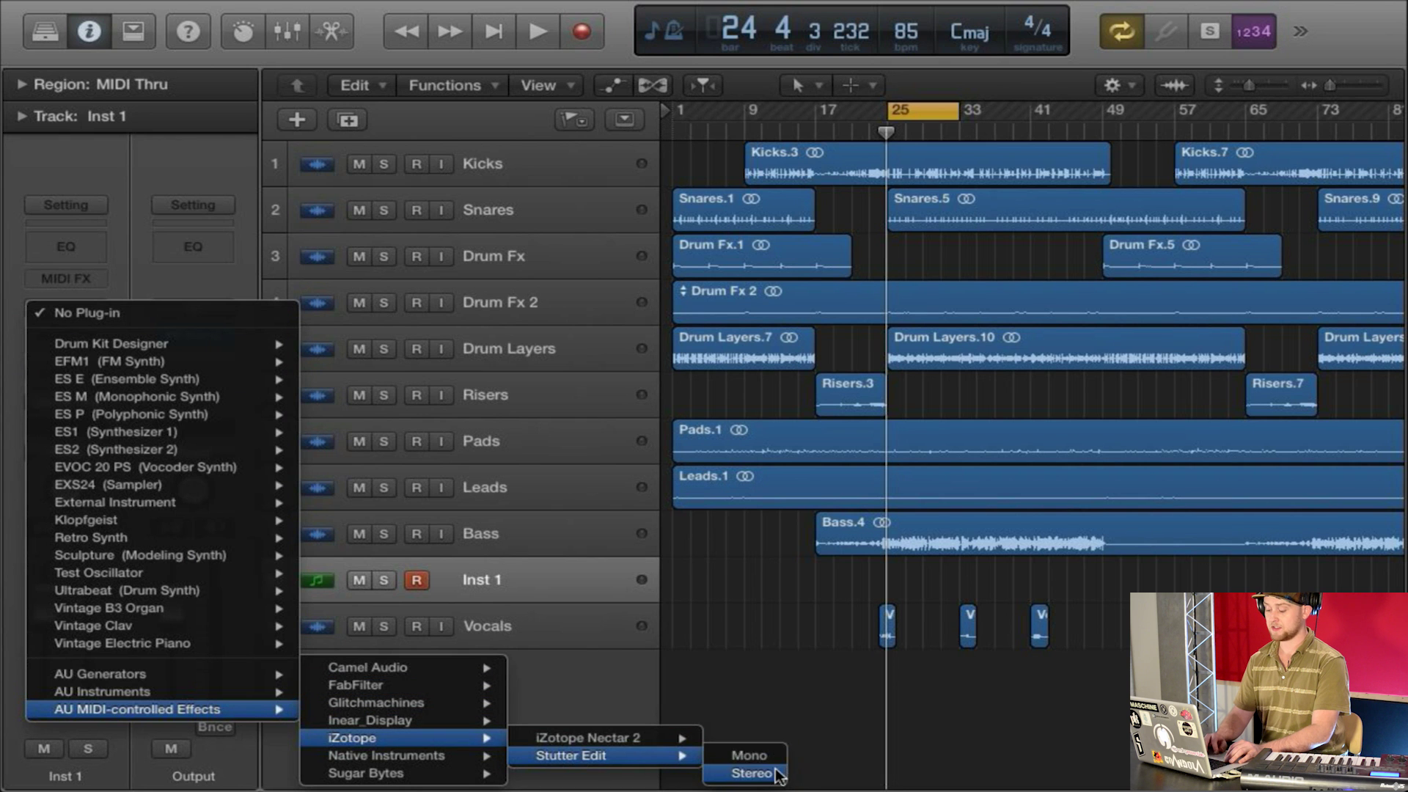
{"action": "left_click", "coordinate": [750, 755]}
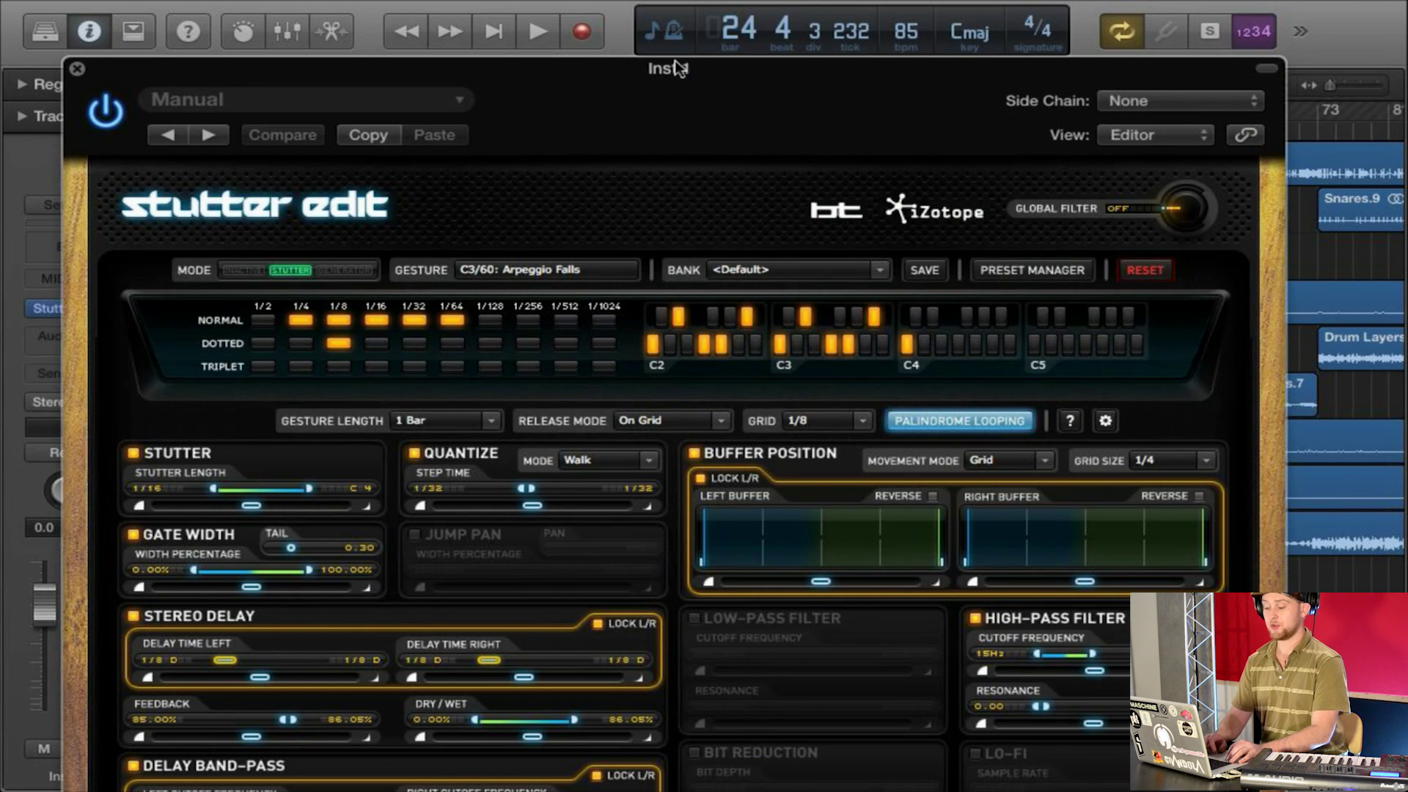
- Set Stutter Edit's side chain input to Audio 9 - Bass and close the plug-in window
{"action": "left_click_drag", "start_coordinate": [635, 67], "coordinate": [711, 12]}
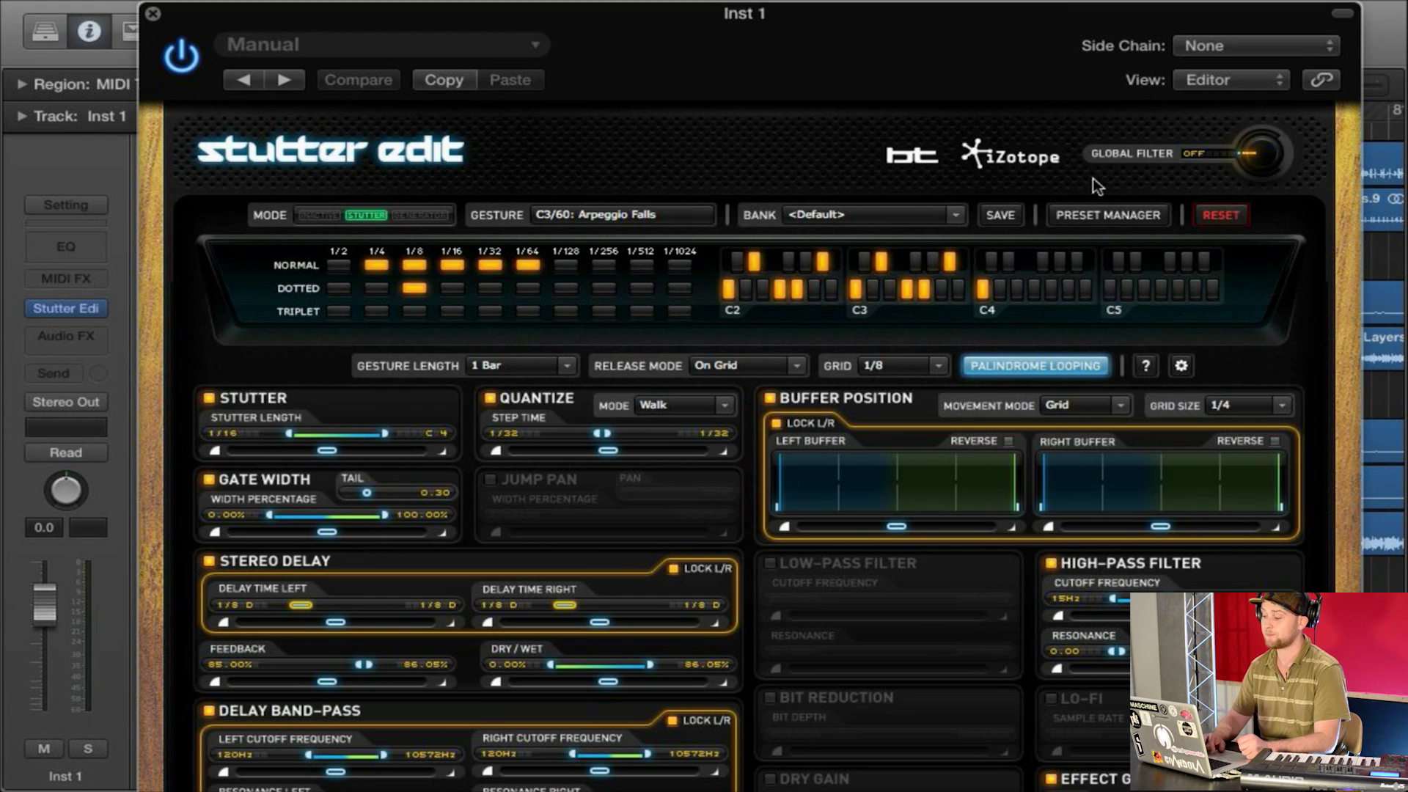
{"action": "left_click_drag", "start_coordinate": [1168, 21], "coordinate": [1141, 11]}
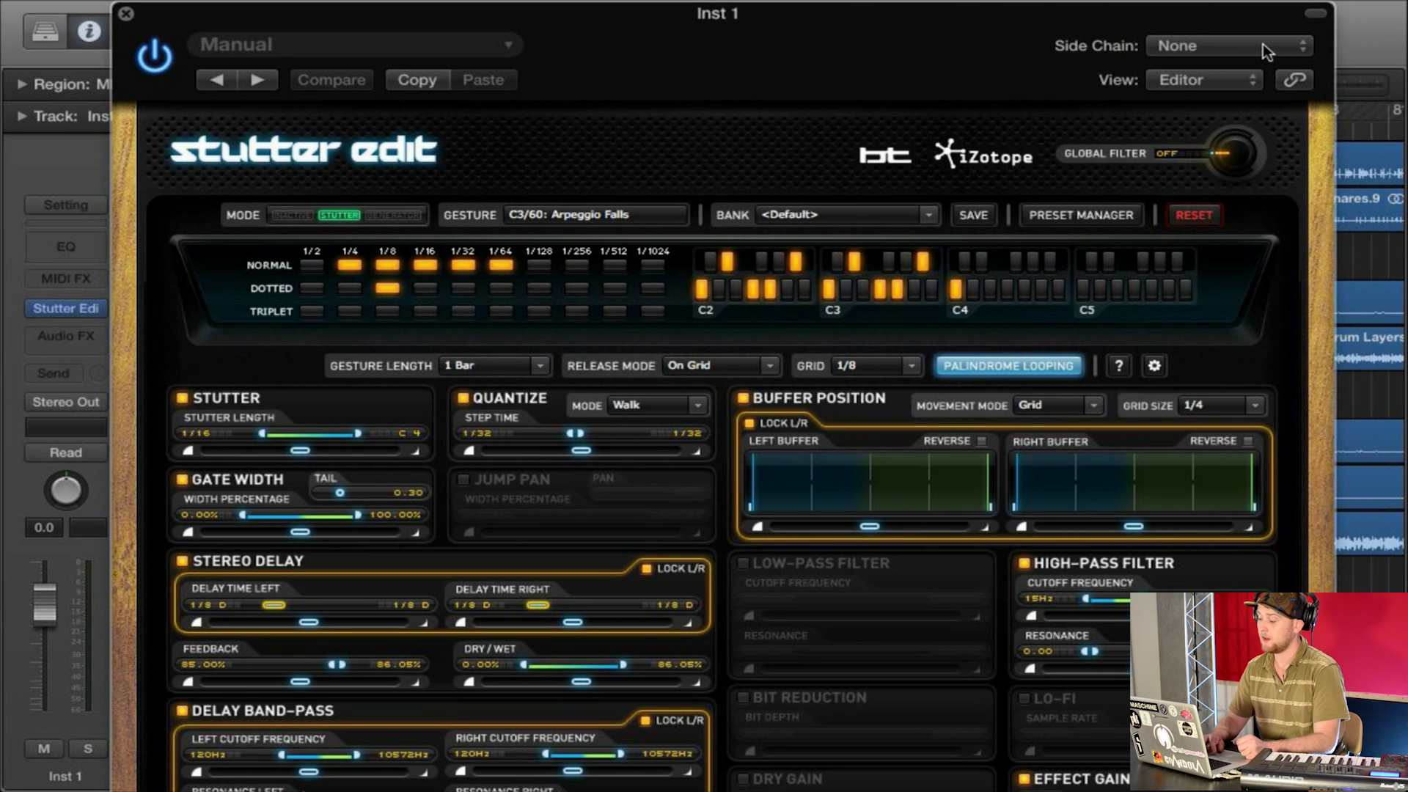
{"action": "left_click", "coordinate": [1263, 43]}
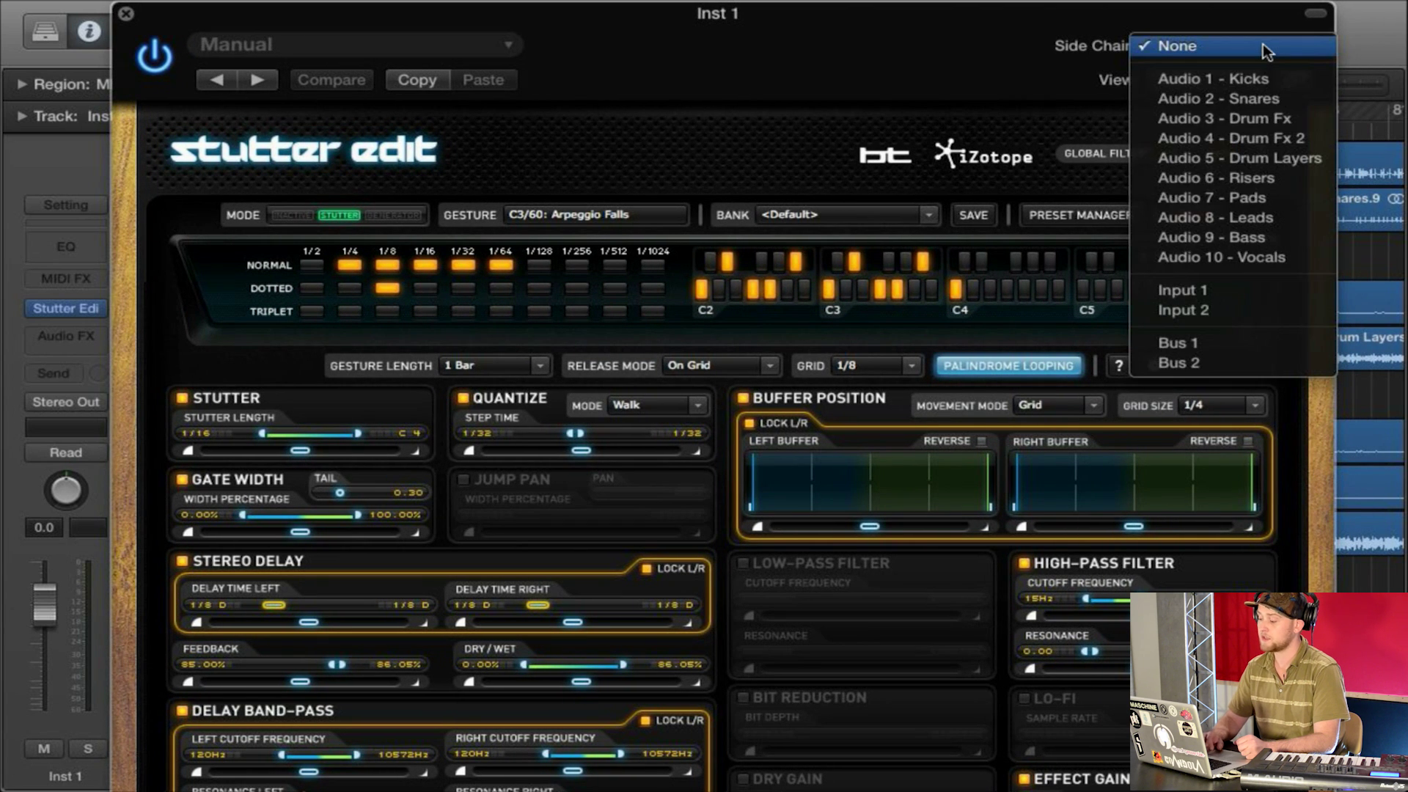
{"action": "left_click", "coordinate": [1239, 244]}
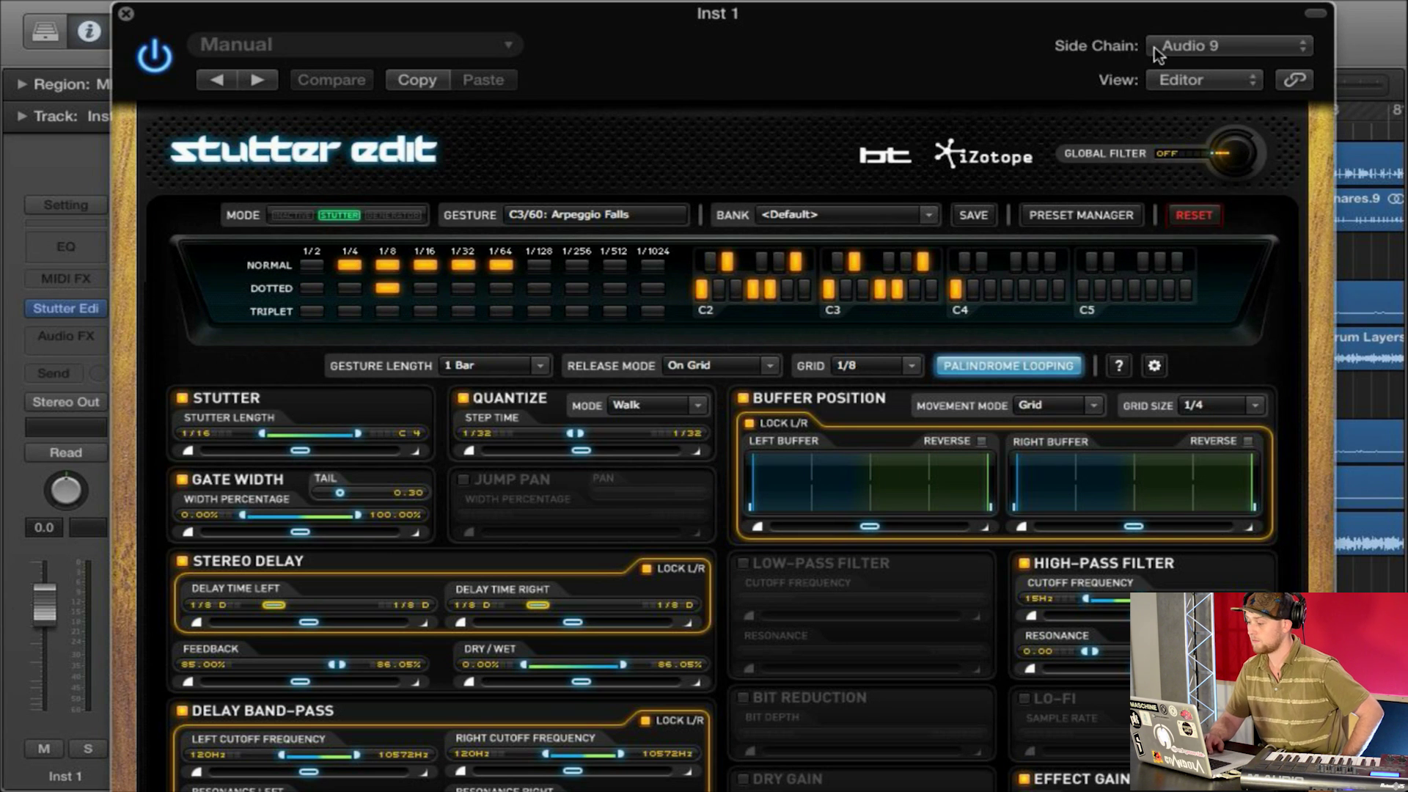
{"action": "left_click", "coordinate": [126, 14]}
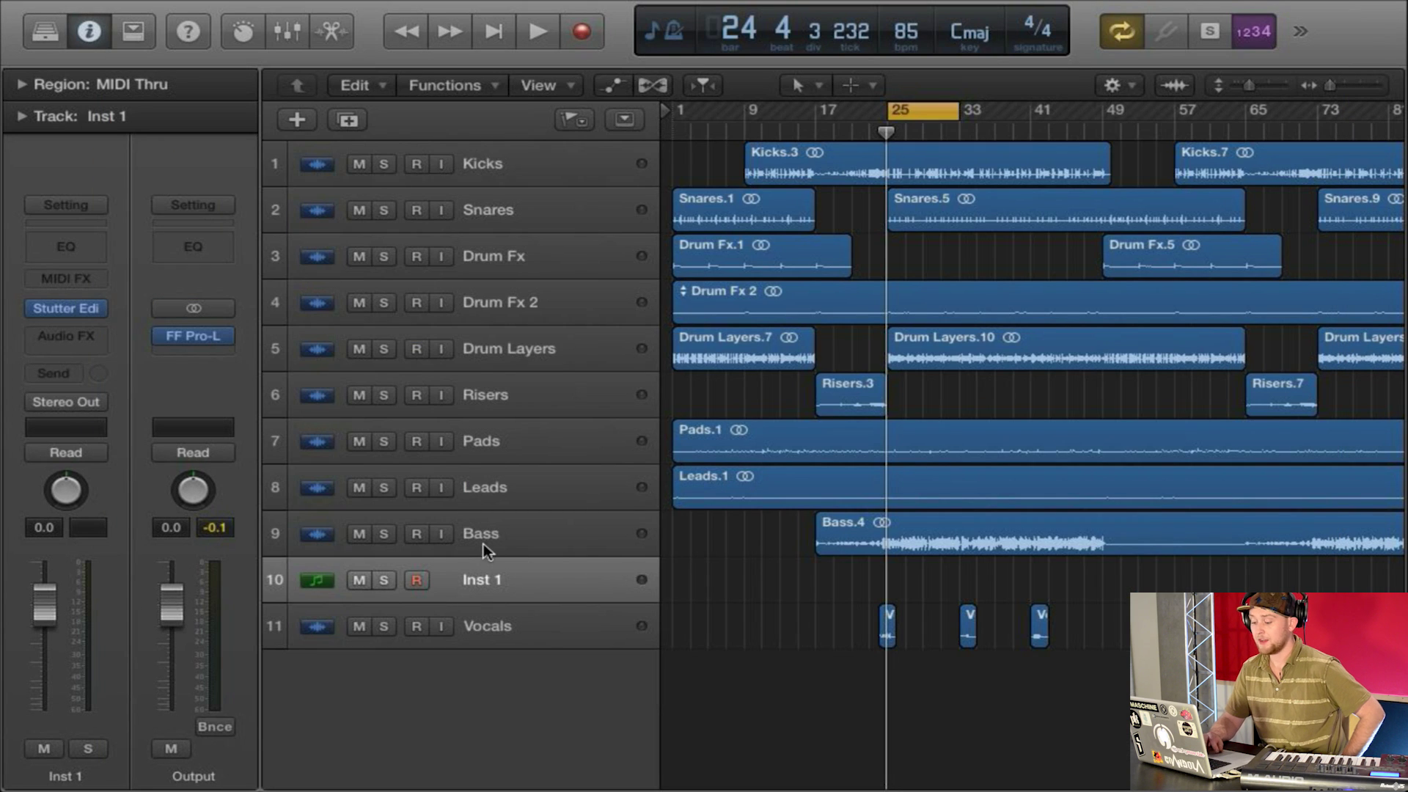
- Change the Bass track's output routing to No Output
{"action": "left_click", "coordinate": [490, 543]}
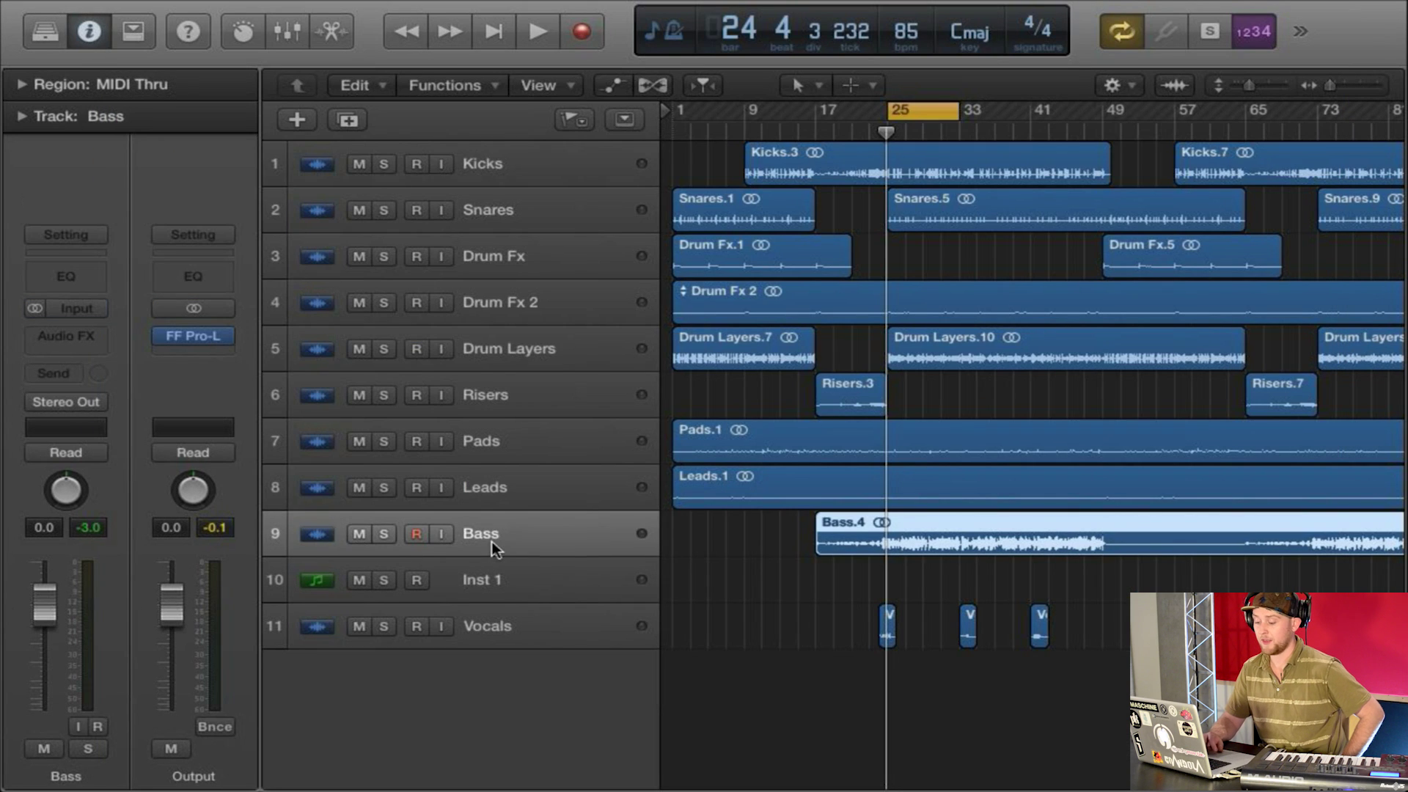
{"action": "left_click", "coordinate": [78, 403]}
{"action": "left_click", "coordinate": [104, 432]}
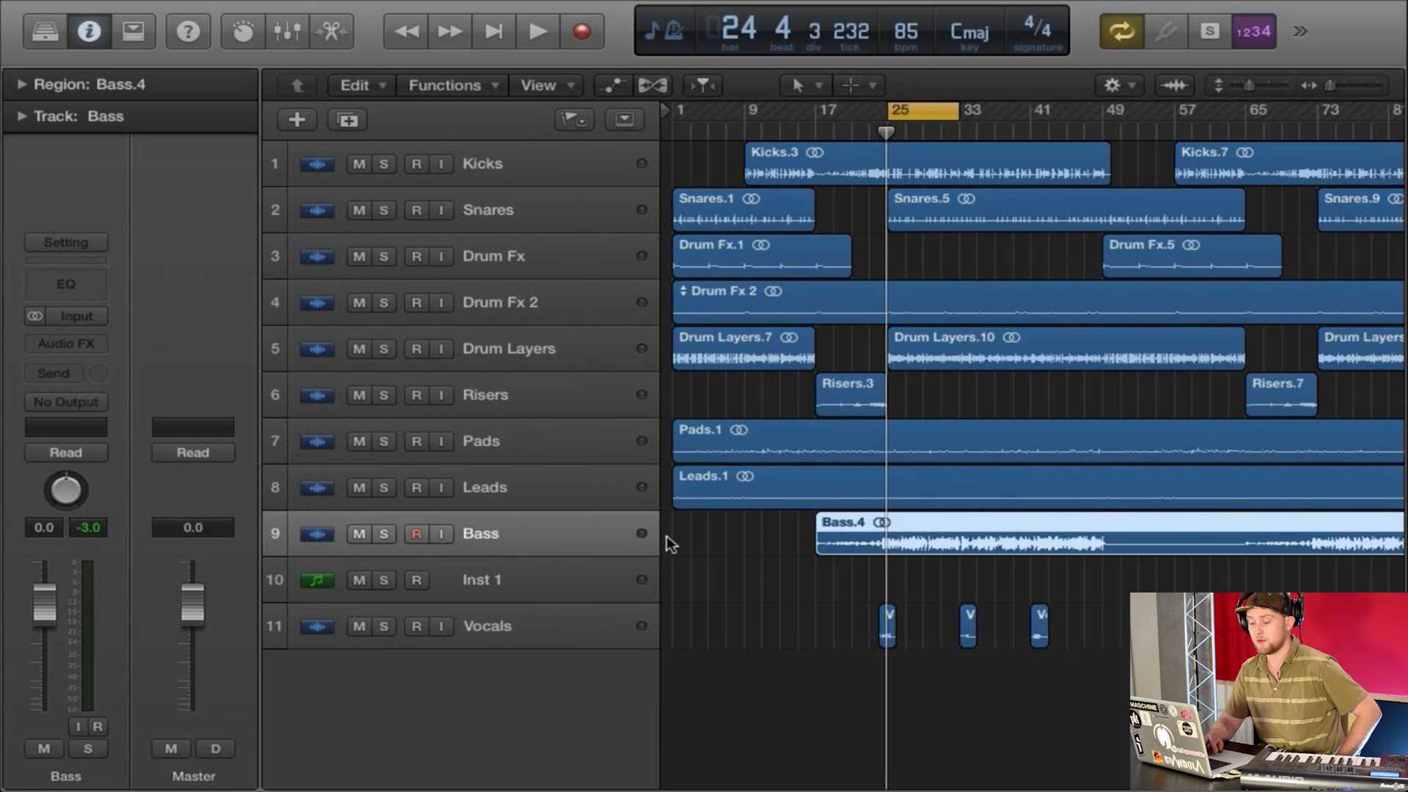
{"action": "left_click", "coordinate": [770, 557]}
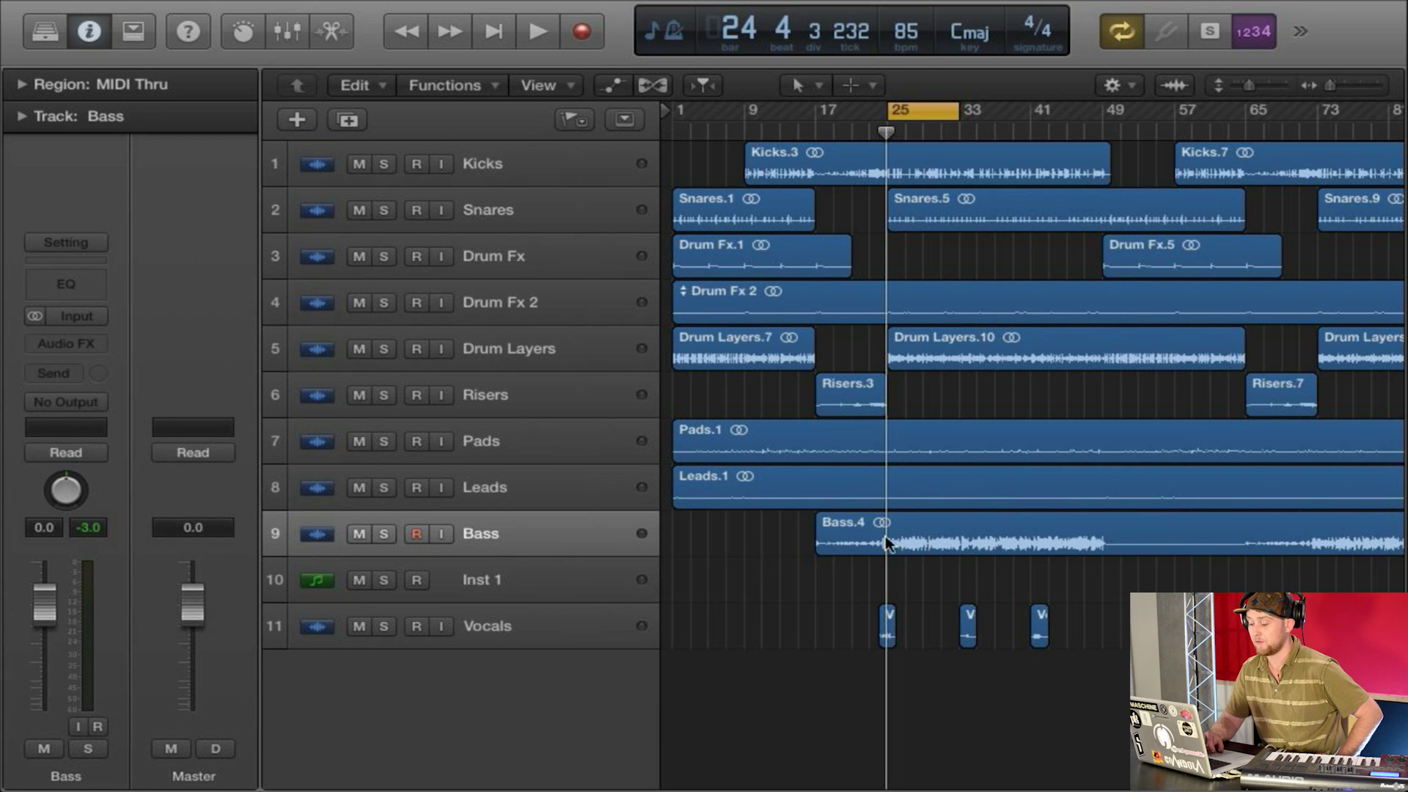
- Load the Psydelay [E1] bank from the Glitch folder into Stutter Edit on the Inst 1 track
{"action": "left_click", "coordinate": [517, 568]}
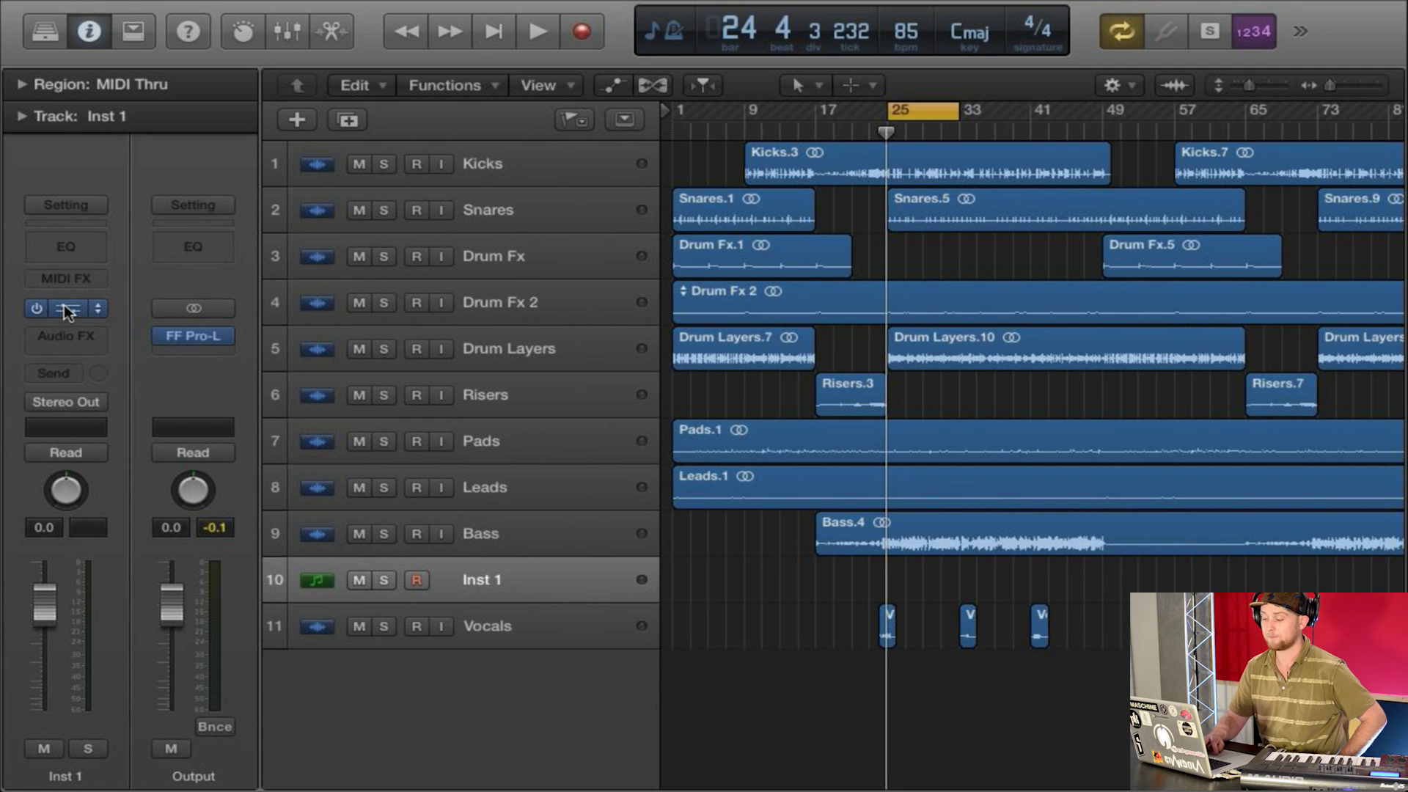
{"action": "left_click", "coordinate": [64, 307]}
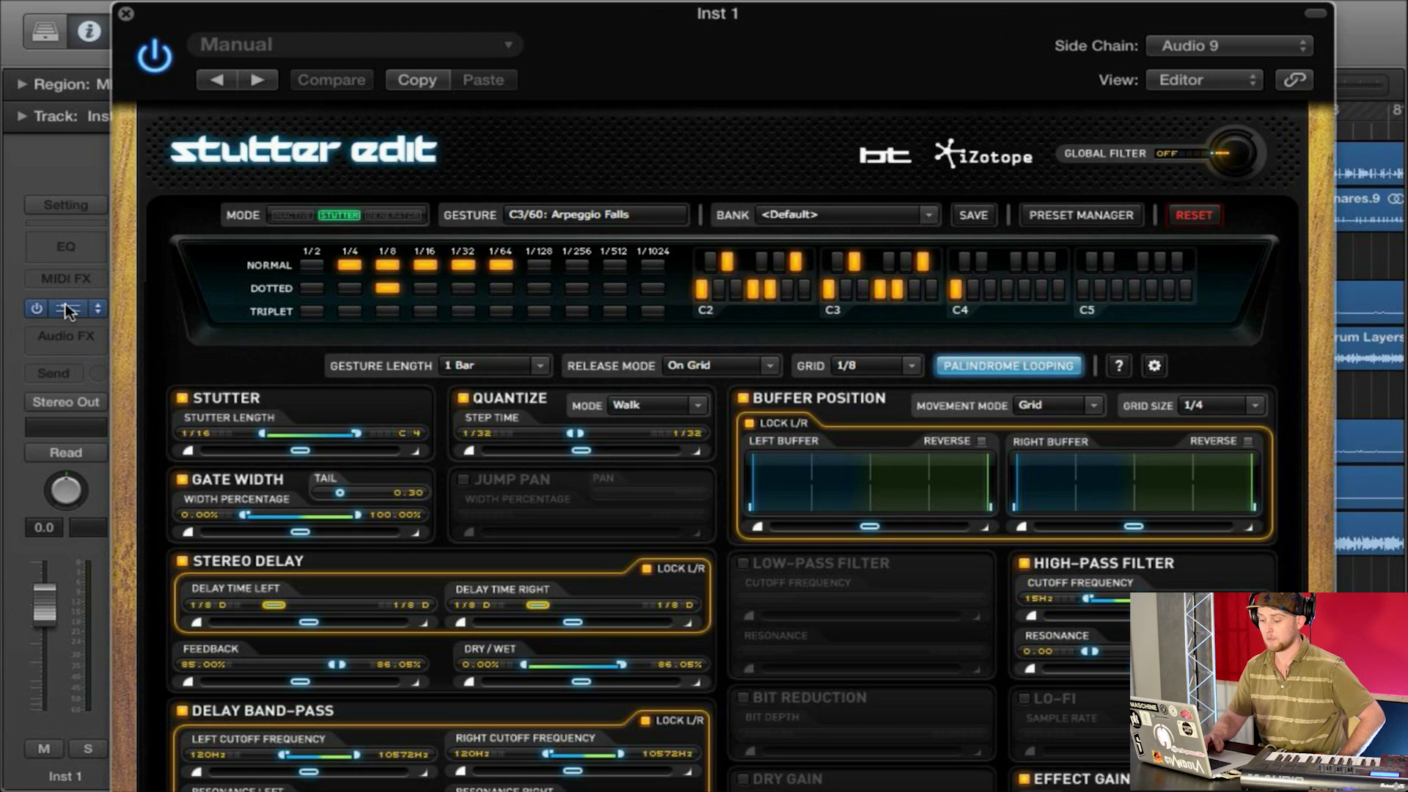
{"action": "left_click", "coordinate": [908, 213]}
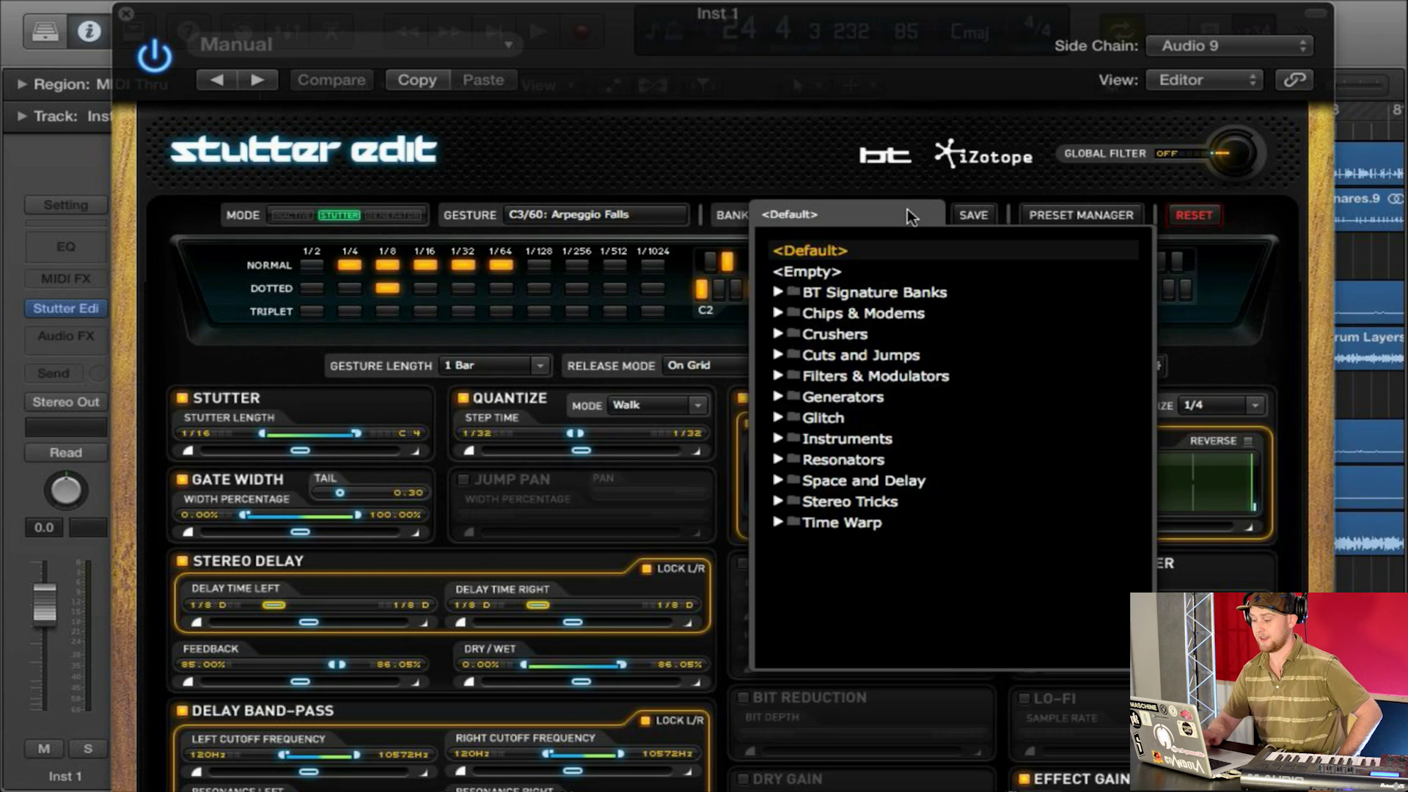
{"action": "left_click", "coordinate": [782, 416]}
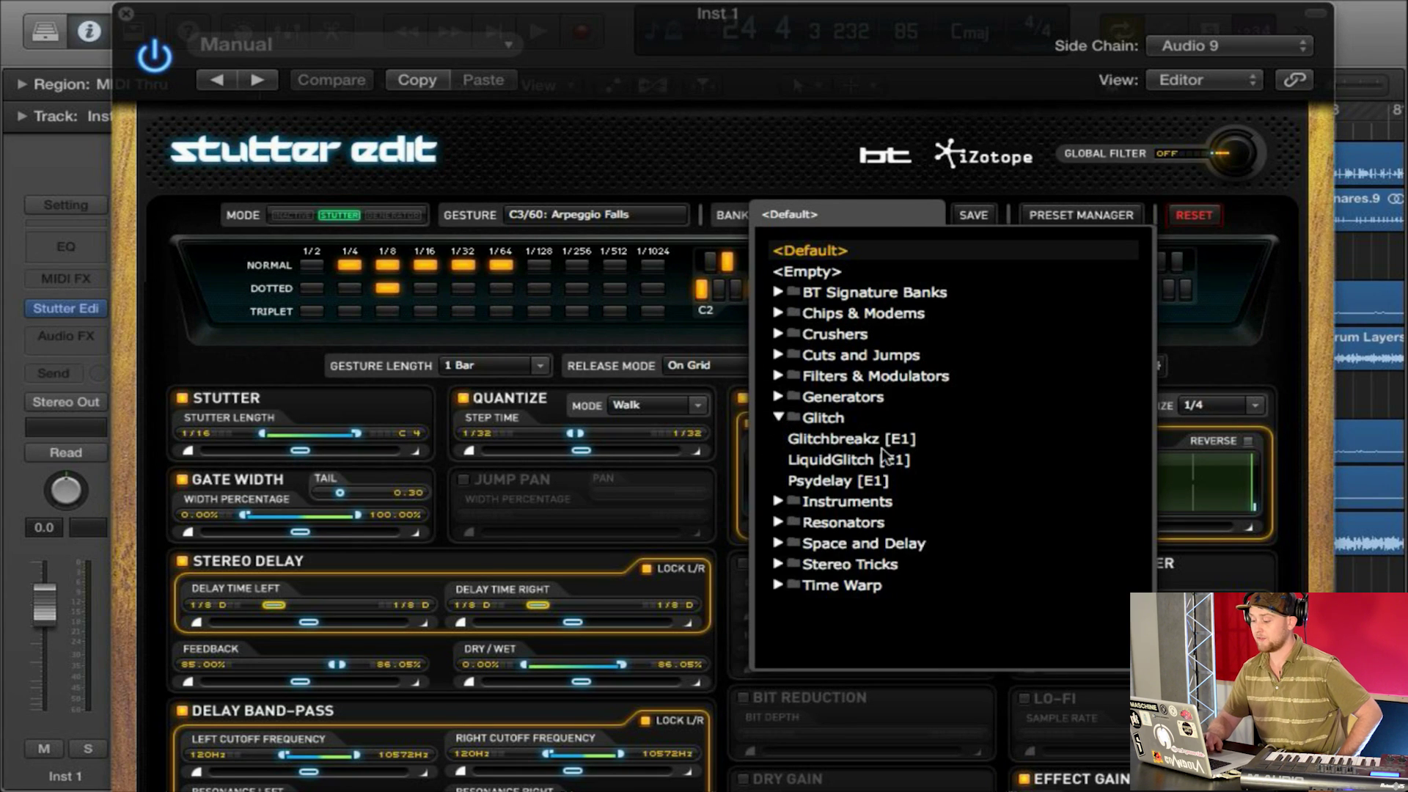
{"action": "left_click", "coordinate": [823, 483]}
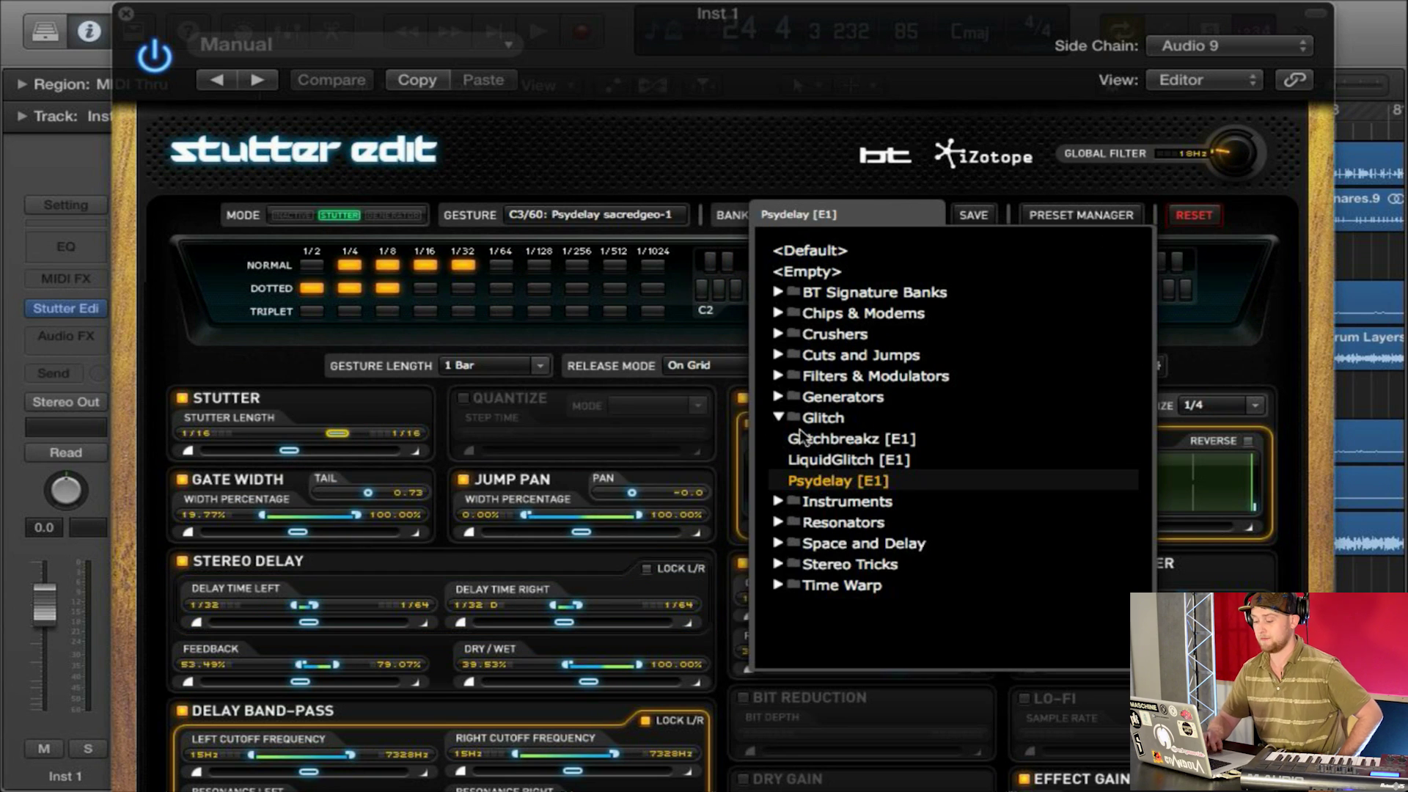
{"action": "left_click", "coordinate": [784, 417]}
{"action": "left_click", "coordinate": [839, 217]}
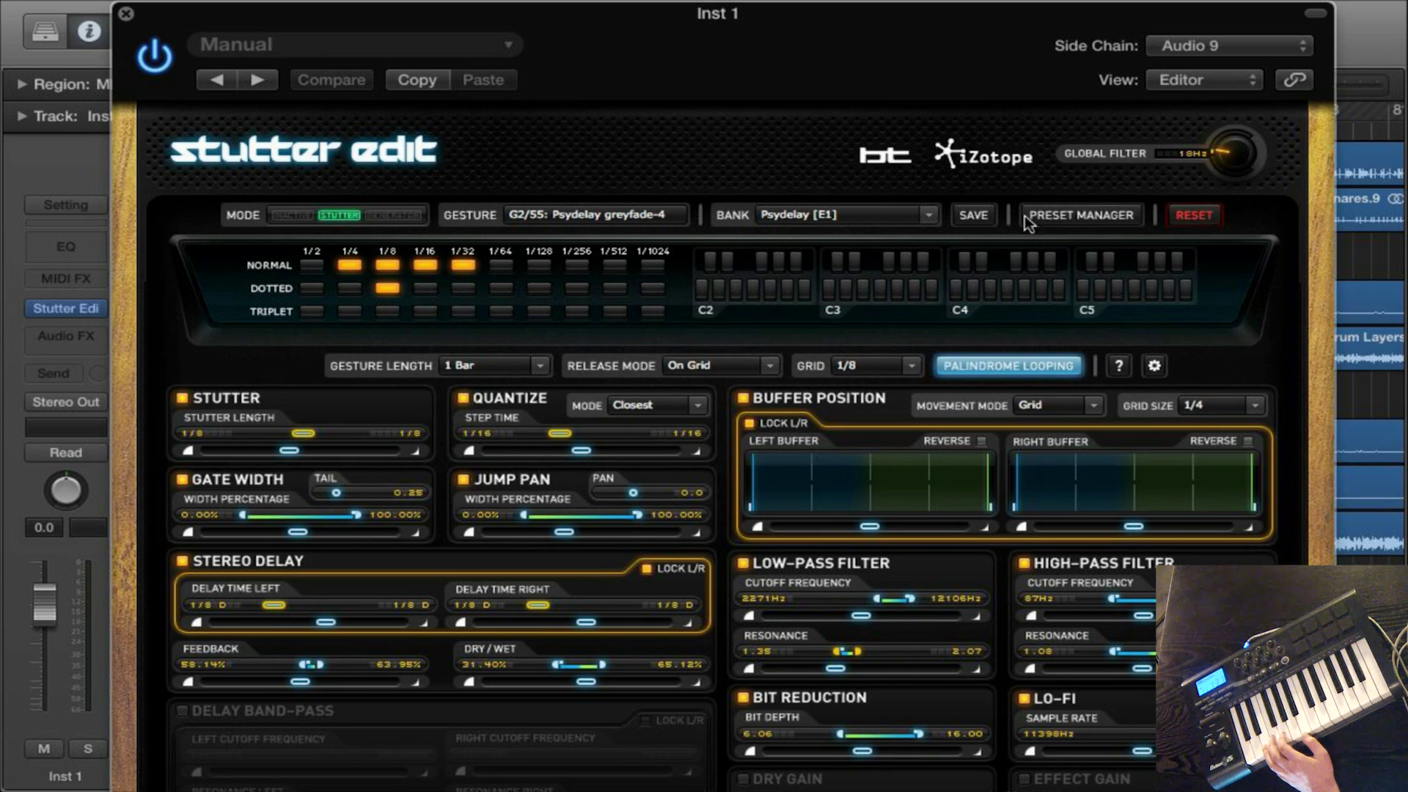
- Review in the Preset Manager which Psydelay [E1] gestures are assigned to which keys
{"action": "left_click", "coordinate": [1096, 217]}
{"action": "mouse_move", "coordinate": [763, 437]}
{"action": "left_mouse_down"}
{"action": "mouse_move", "coordinate": [760, 509]}
{"action": "mouse_move", "coordinate": [764, 434]}
{"action": "left_mouse_up"}
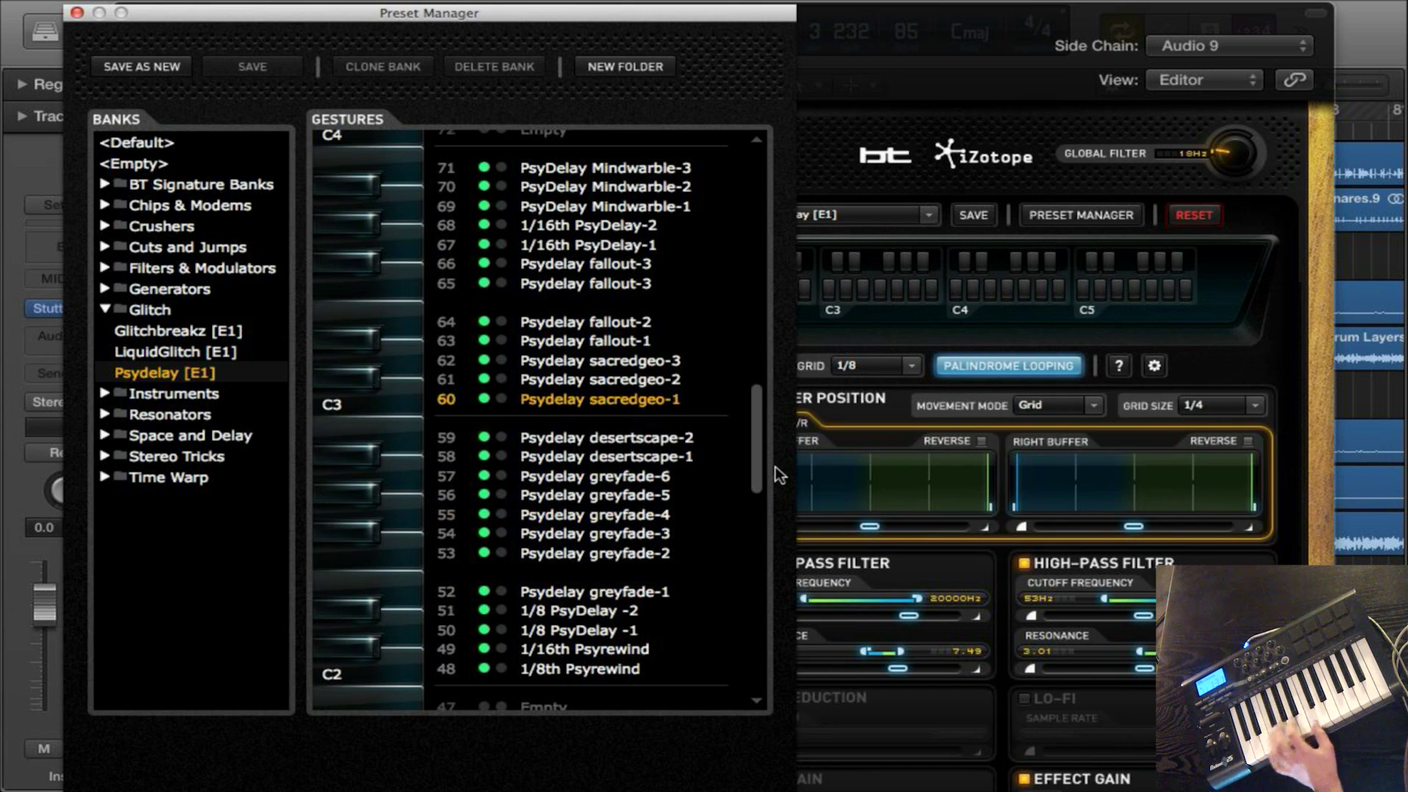
{"action": "left_click", "coordinate": [1078, 219]}
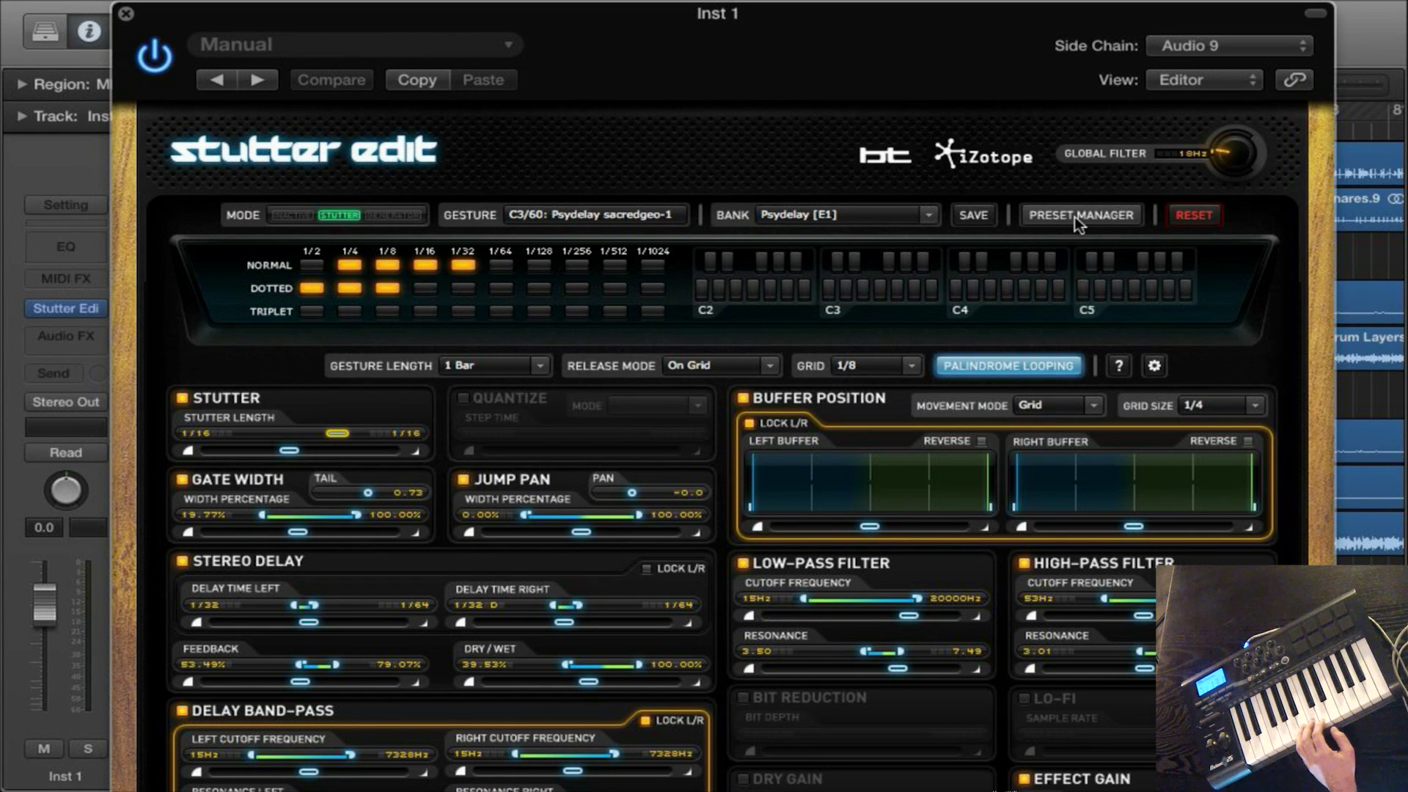
- Solo the Bass and Inst 1 tracks, keeping the Stutter Edit window in view for auditioning gestures
{"action": "left_click_drag", "start_coordinate": [336, 13], "coordinate": [1141, 13]}
{"action": "left_click", "coordinate": [383, 533]}
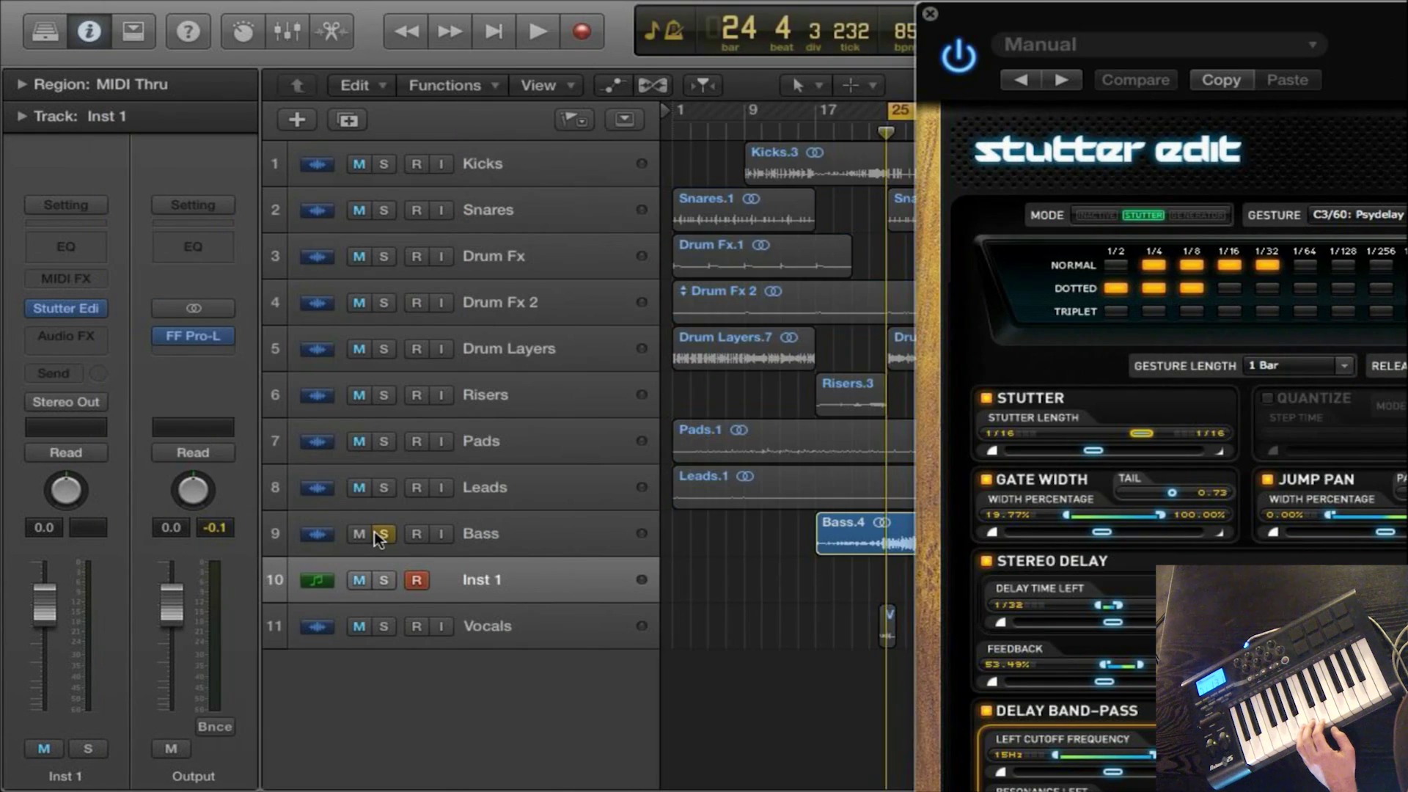
{"action": "left_click", "coordinate": [383, 580]}
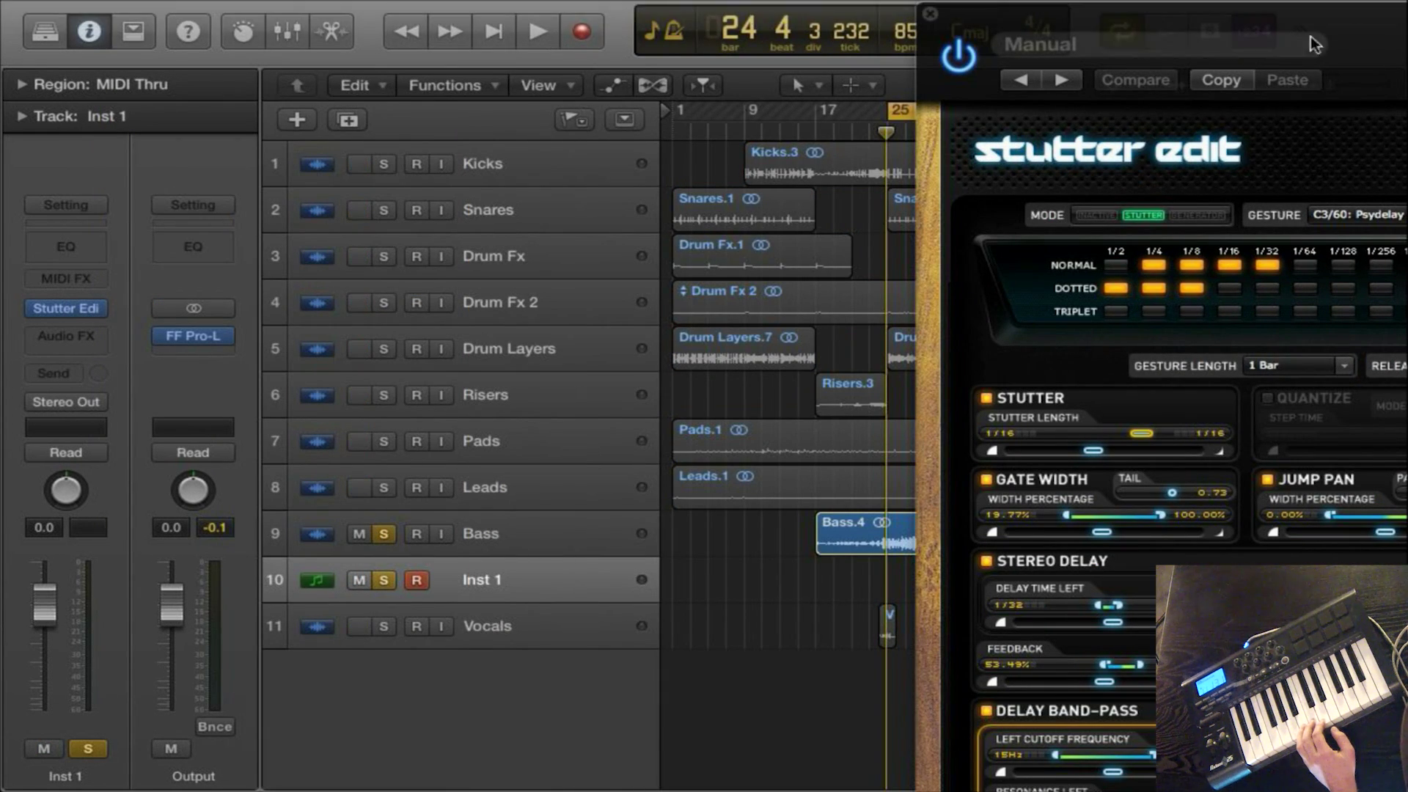
{"action": "left_click_drag", "start_coordinate": [1298, 15], "coordinate": [535, 15]}
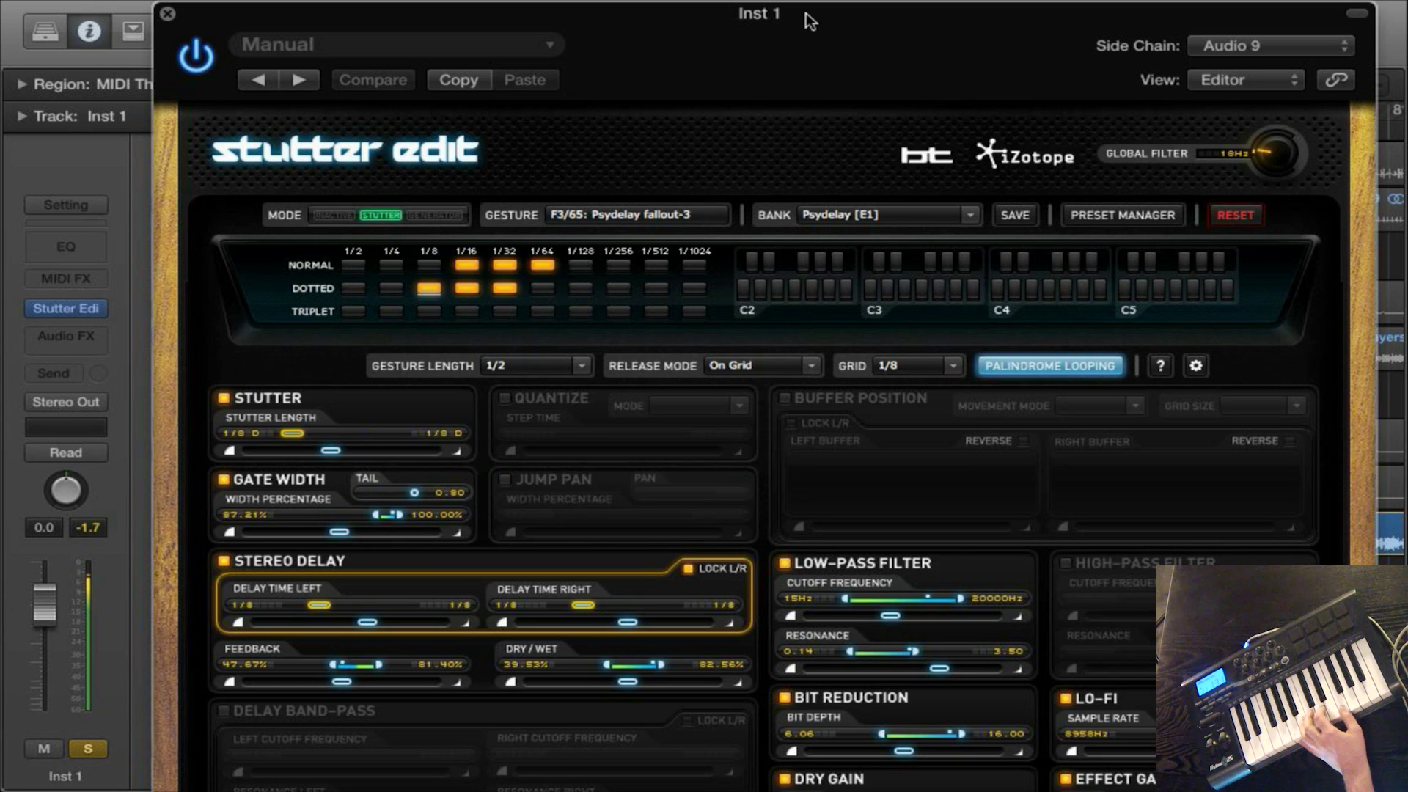
- Close the Stutter Edit window and turn off solo on the Bass and Inst 1 tracks
{"action": "mouse_move", "coordinate": [807, 2]}
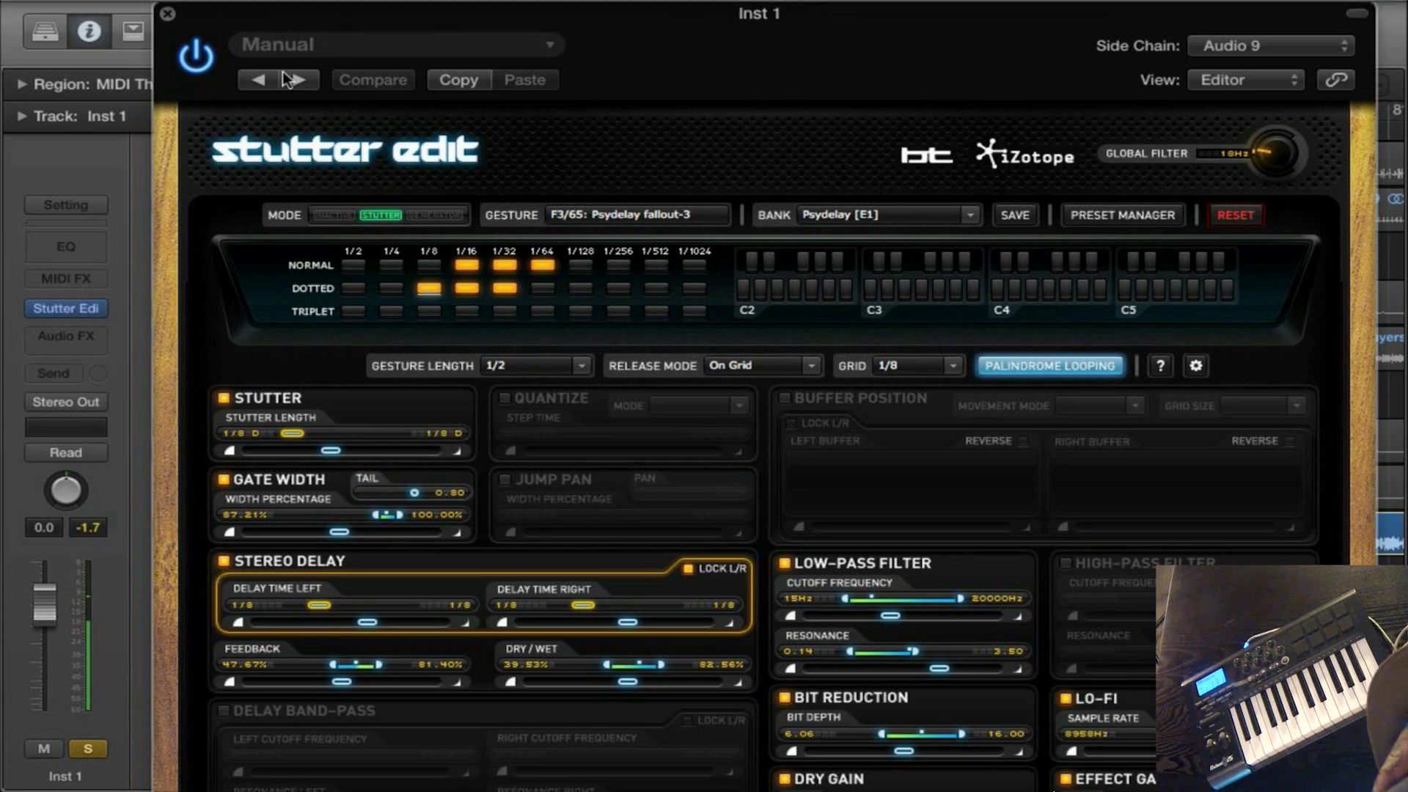
{"action": "left_click", "coordinate": [176, 19]}
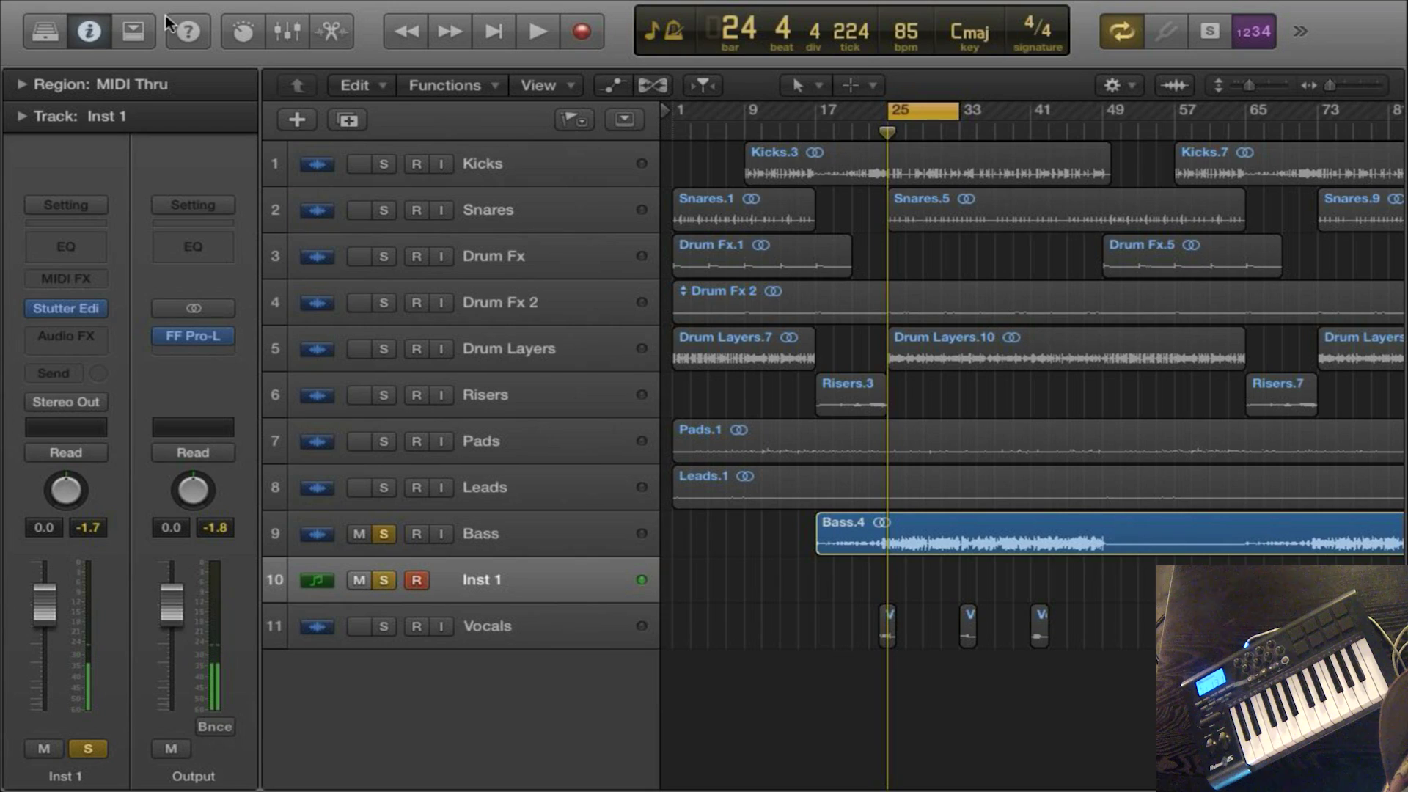
{"action": "left_click", "coordinate": [385, 534]}
{"action": "left_click", "coordinate": [385, 576]}
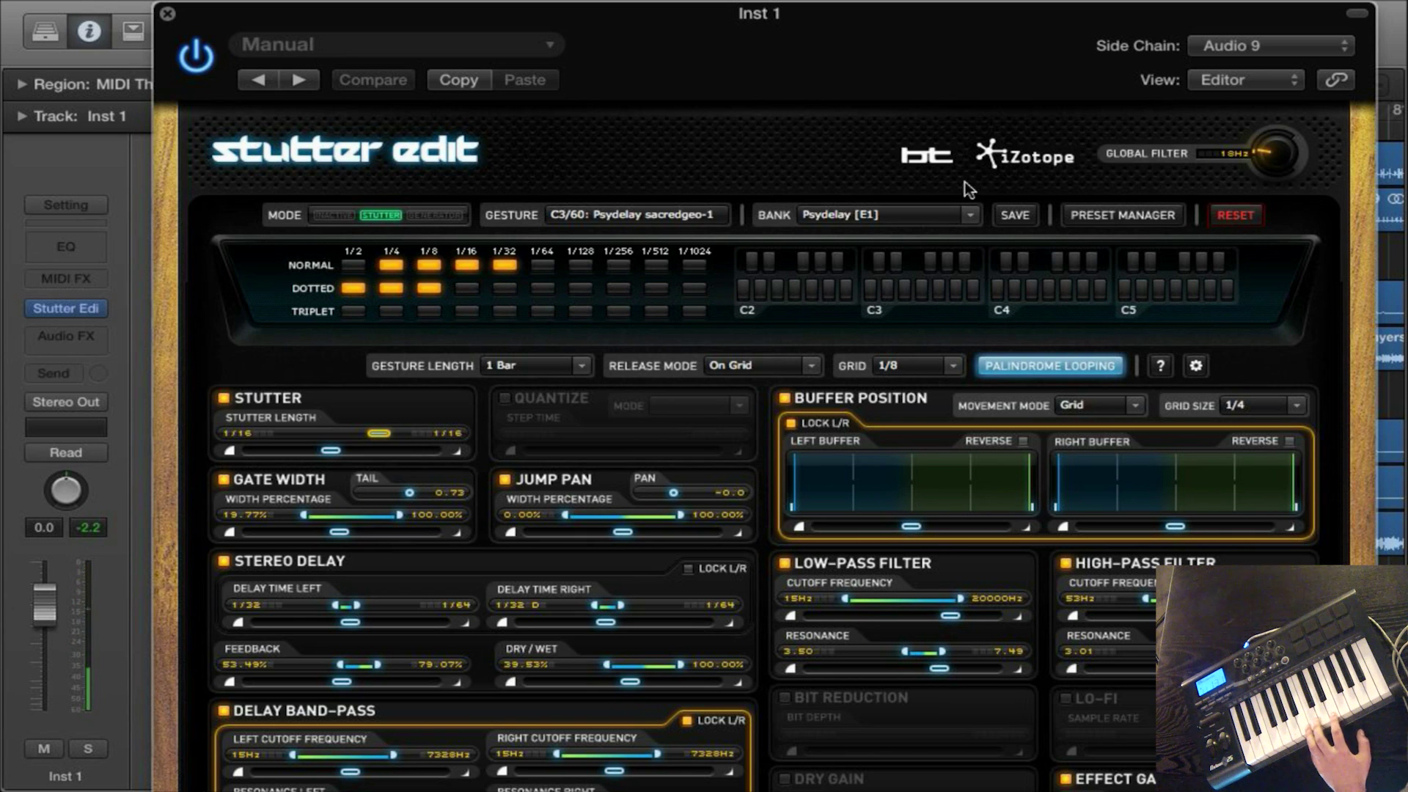
- Load the Modem Butterfly [Devine] bank from the Chips & Modems folder into Stutter Edit
{"action": "left_click", "coordinate": [965, 214]}
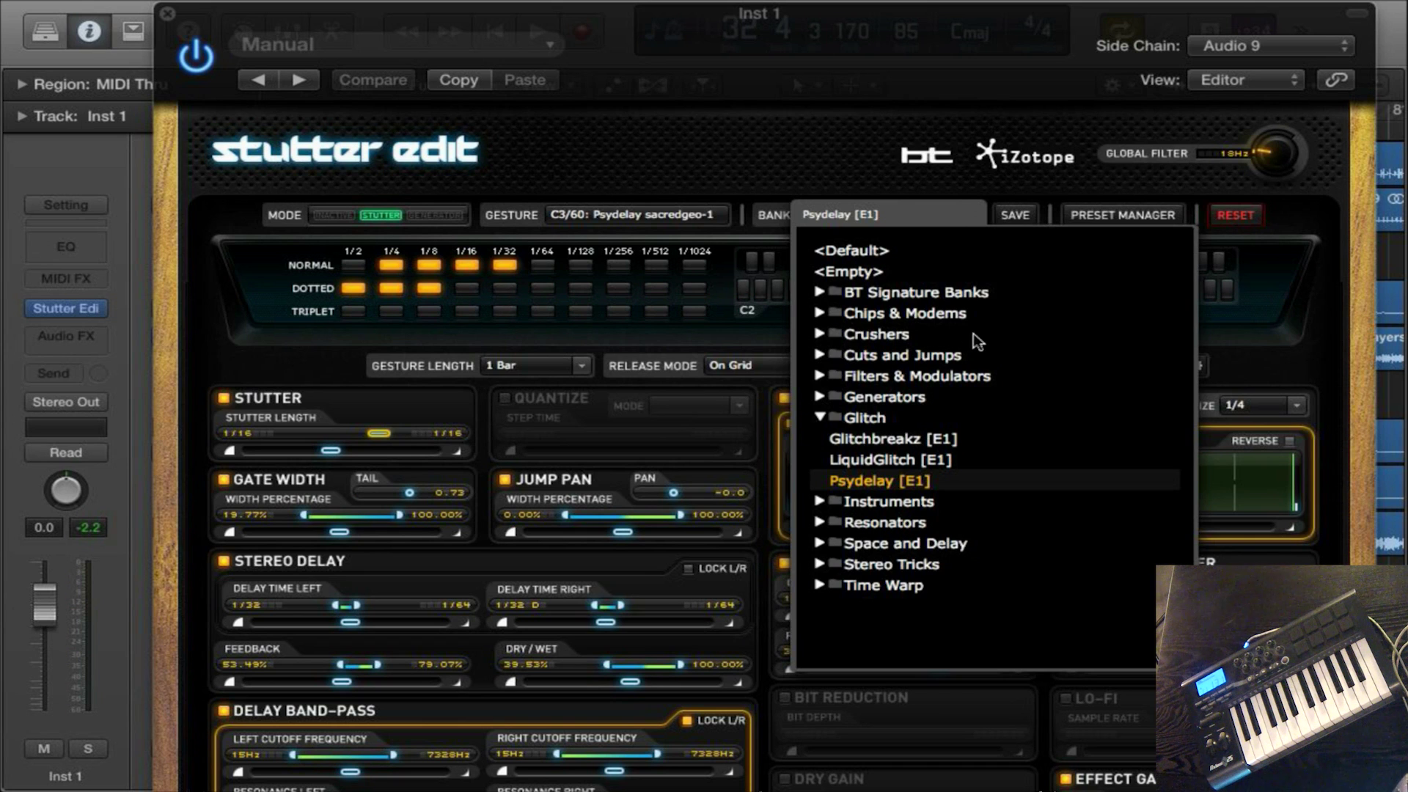
{"action": "left_click", "coordinate": [820, 313]}
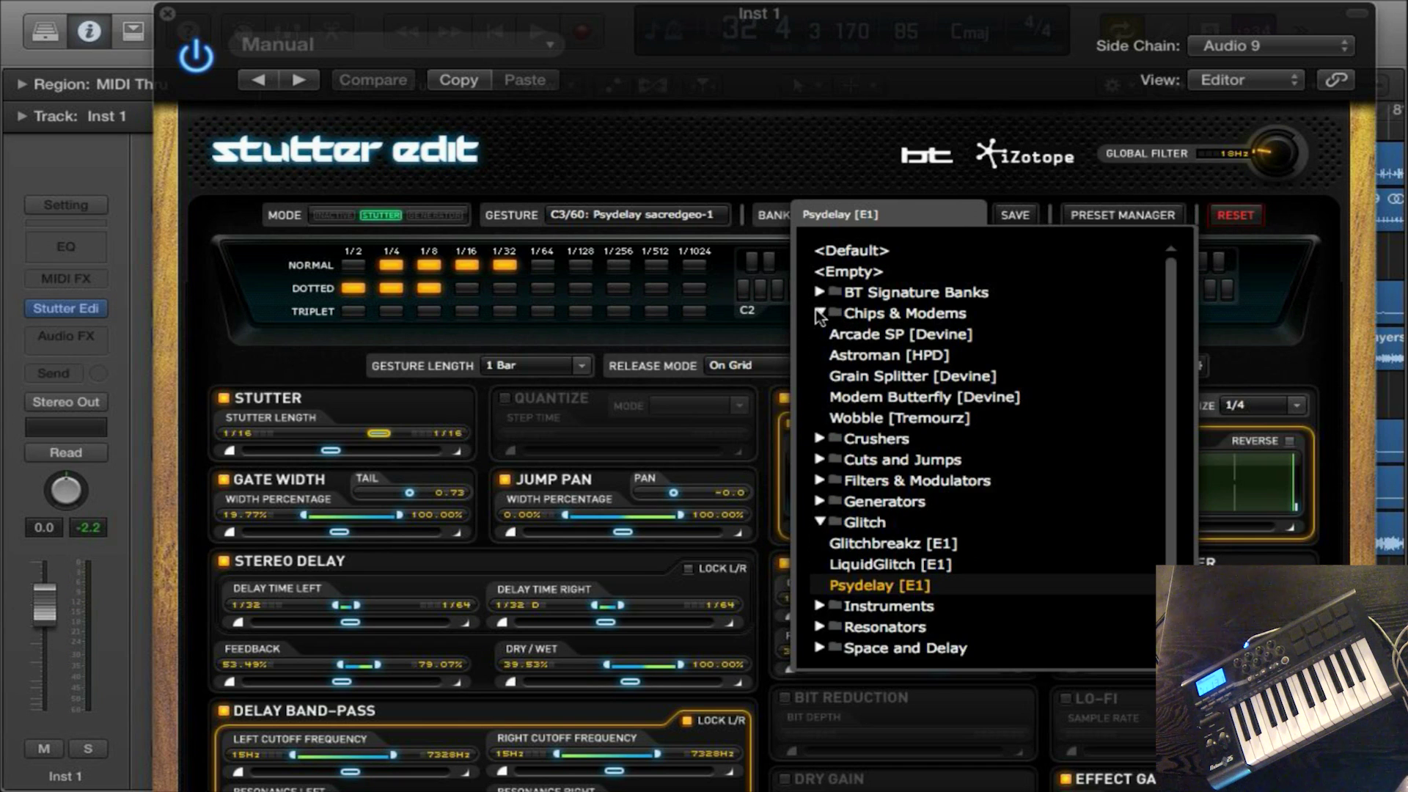
{"action": "left_click", "coordinate": [889, 397]}
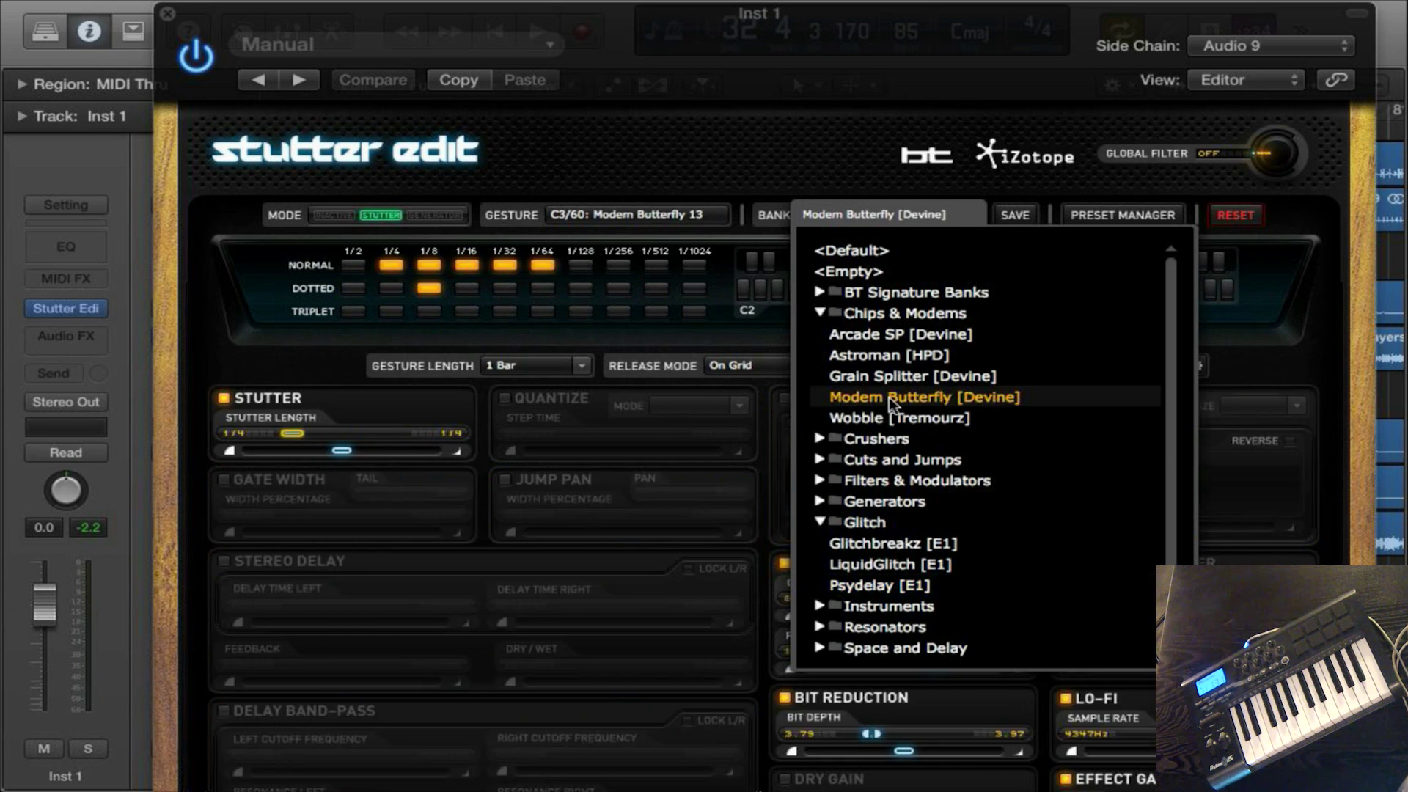
{"action": "left_click", "coordinate": [843, 312]}
{"action": "left_click", "coordinate": [856, 214]}
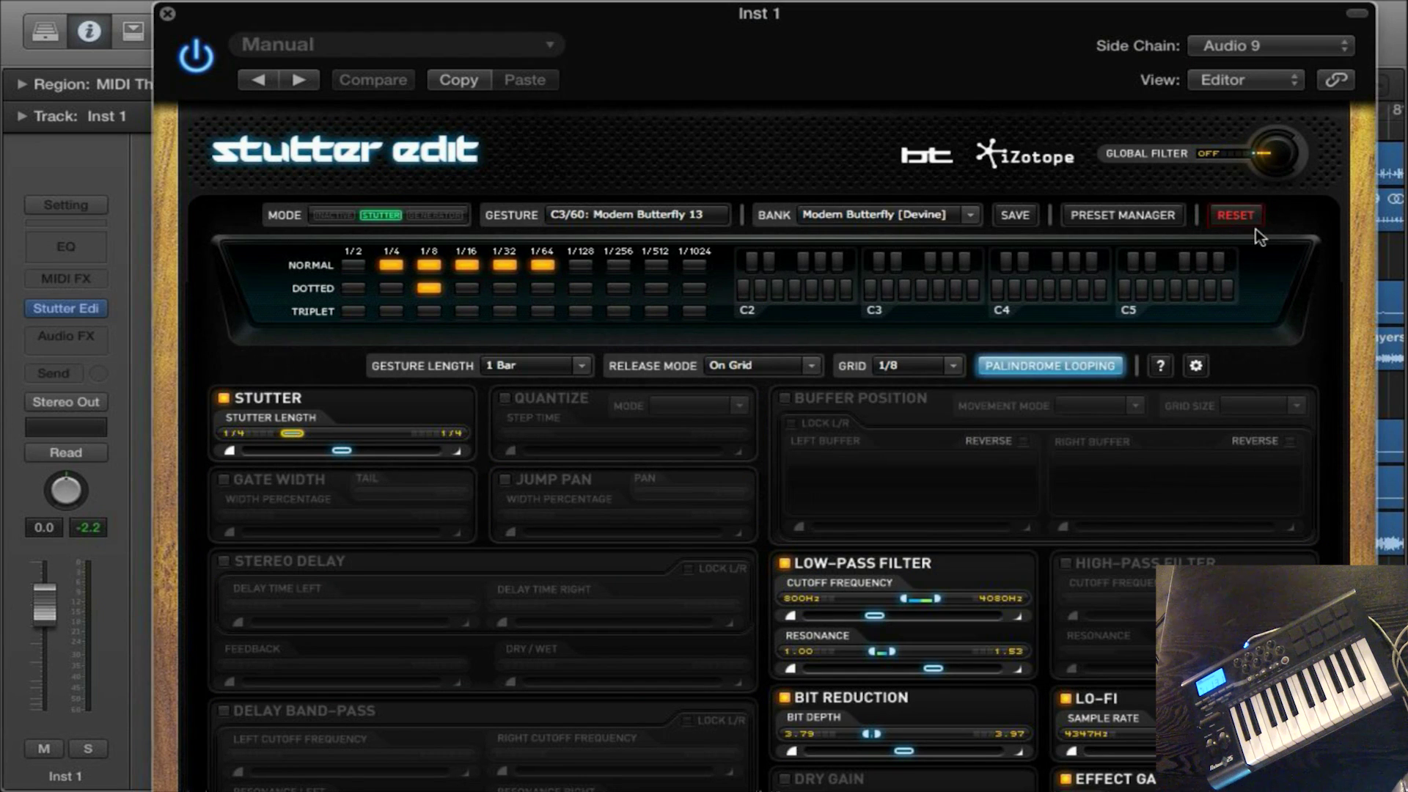
- Review in the Preset Manager which Modem Butterfly gestures are assigned to which keys, then close it
{"action": "left_click", "coordinate": [1082, 208]}
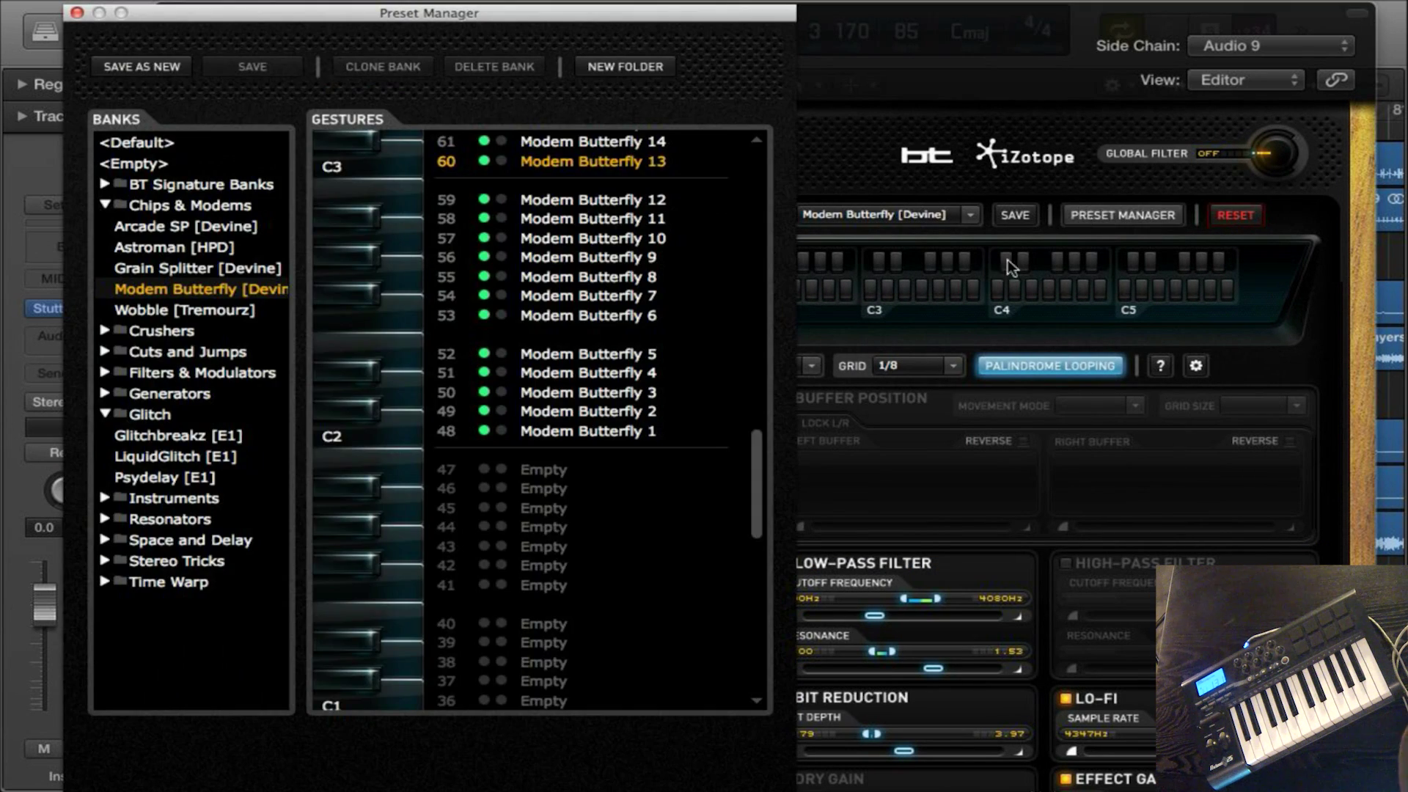
{"action": "scroll", "coordinate": [591, 398], "scroll_direction": "up", "scroll_amount": 5}
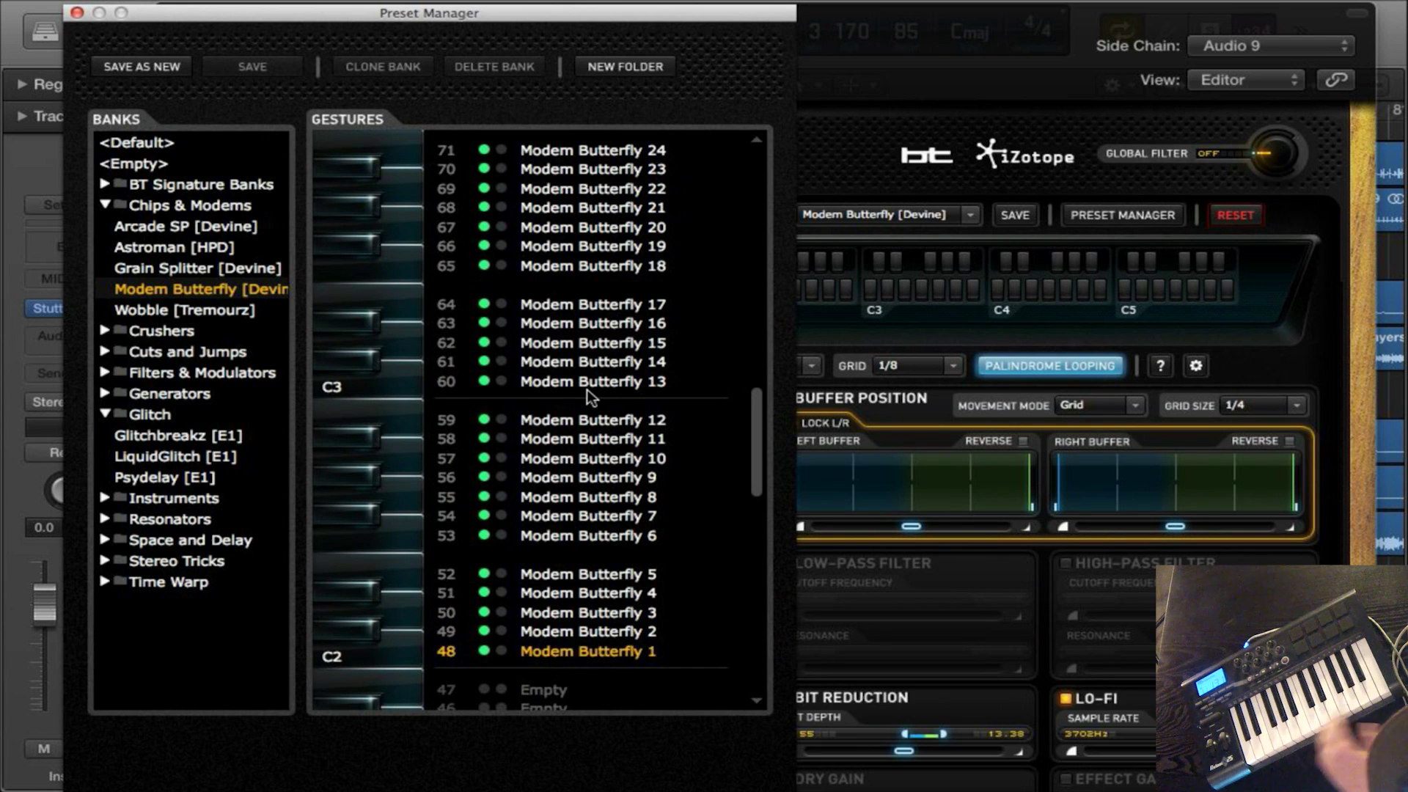
{"action": "scroll", "coordinate": [590, 398], "scroll_direction": "up", "scroll_amount": 4}
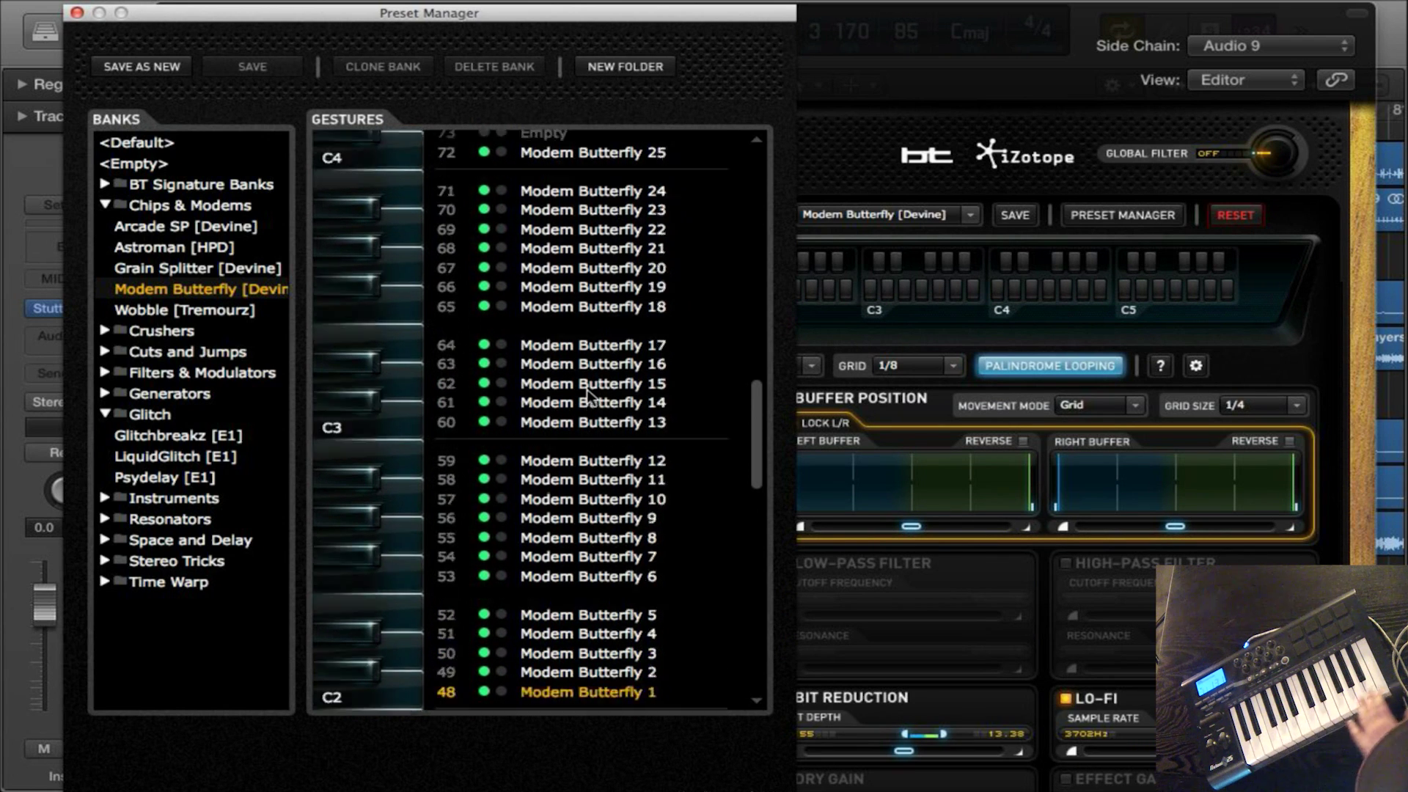
{"action": "scroll", "coordinate": [591, 399], "scroll_direction": "down", "scroll_amount": 3}
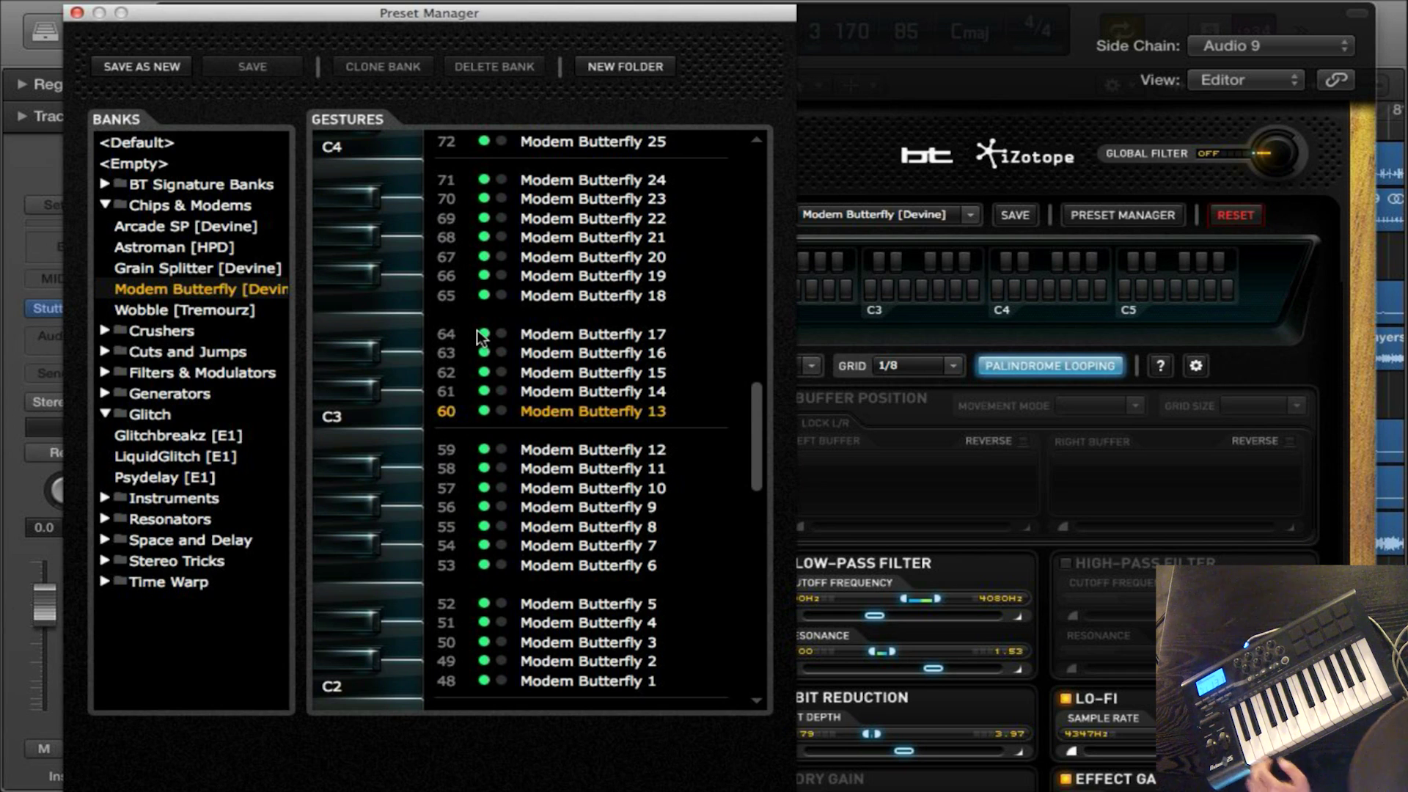
{"action": "scroll", "coordinate": [524, 253], "scroll_direction": "up", "scroll_amount": 3}
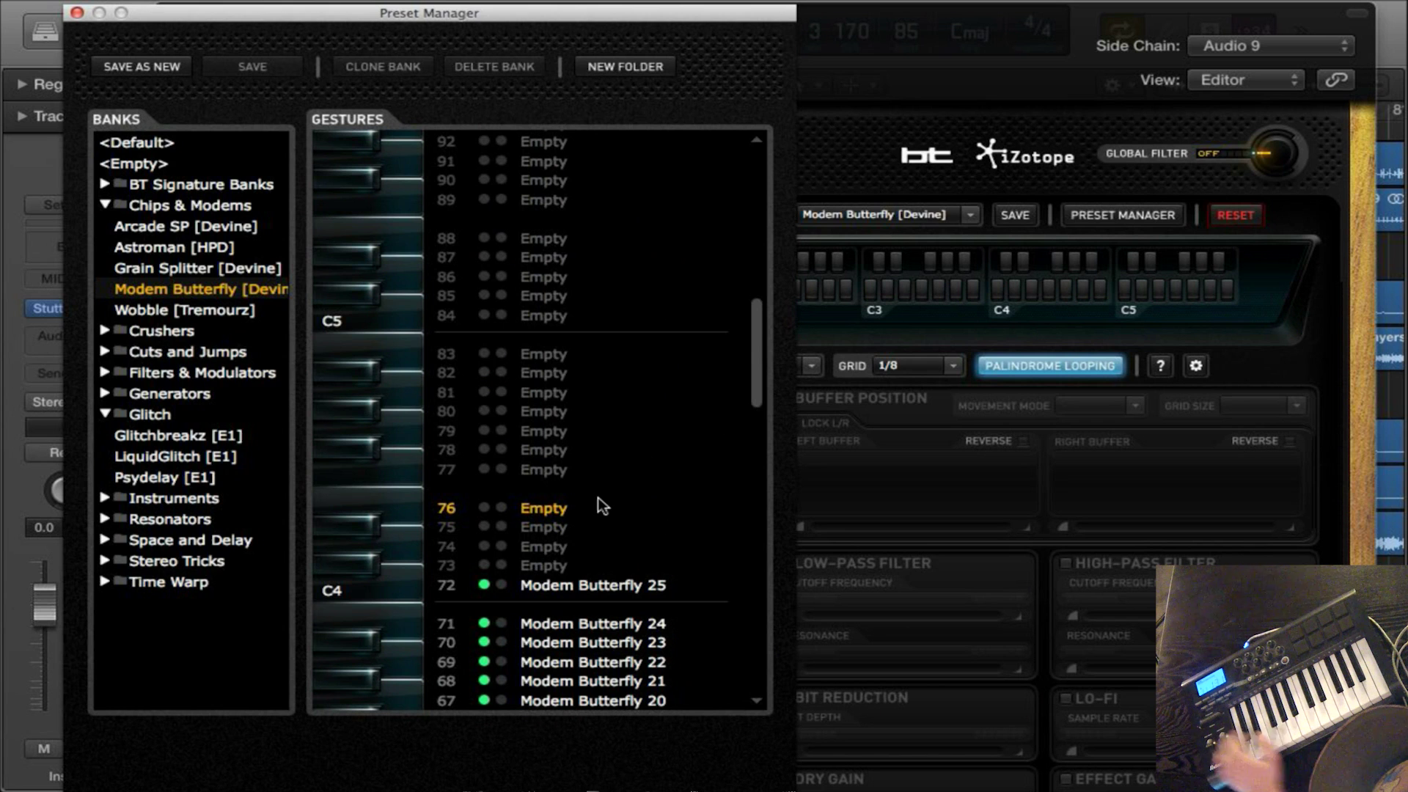
{"action": "scroll", "coordinate": [603, 510], "scroll_direction": "down", "scroll_amount": 5}
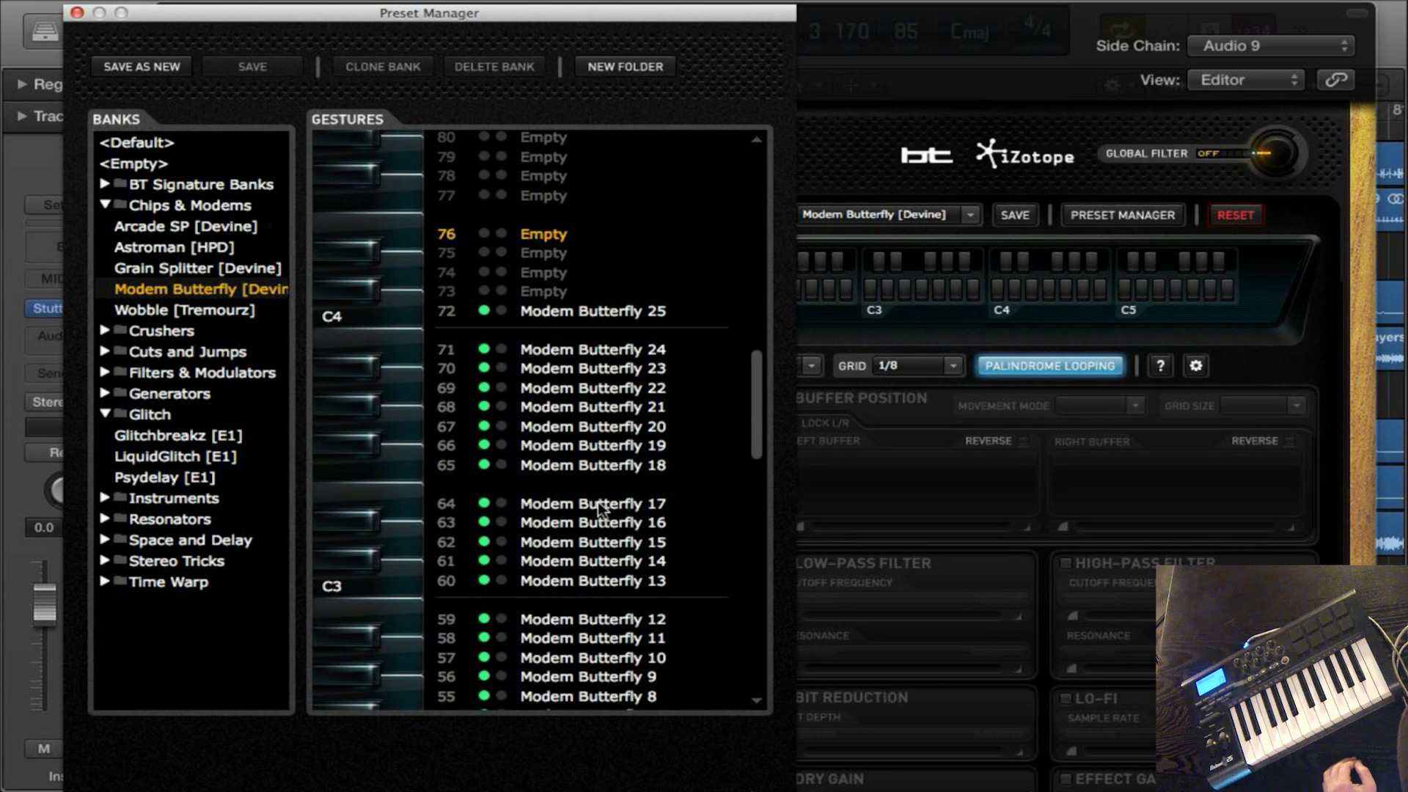
{"action": "left_click", "coordinate": [1113, 217]}
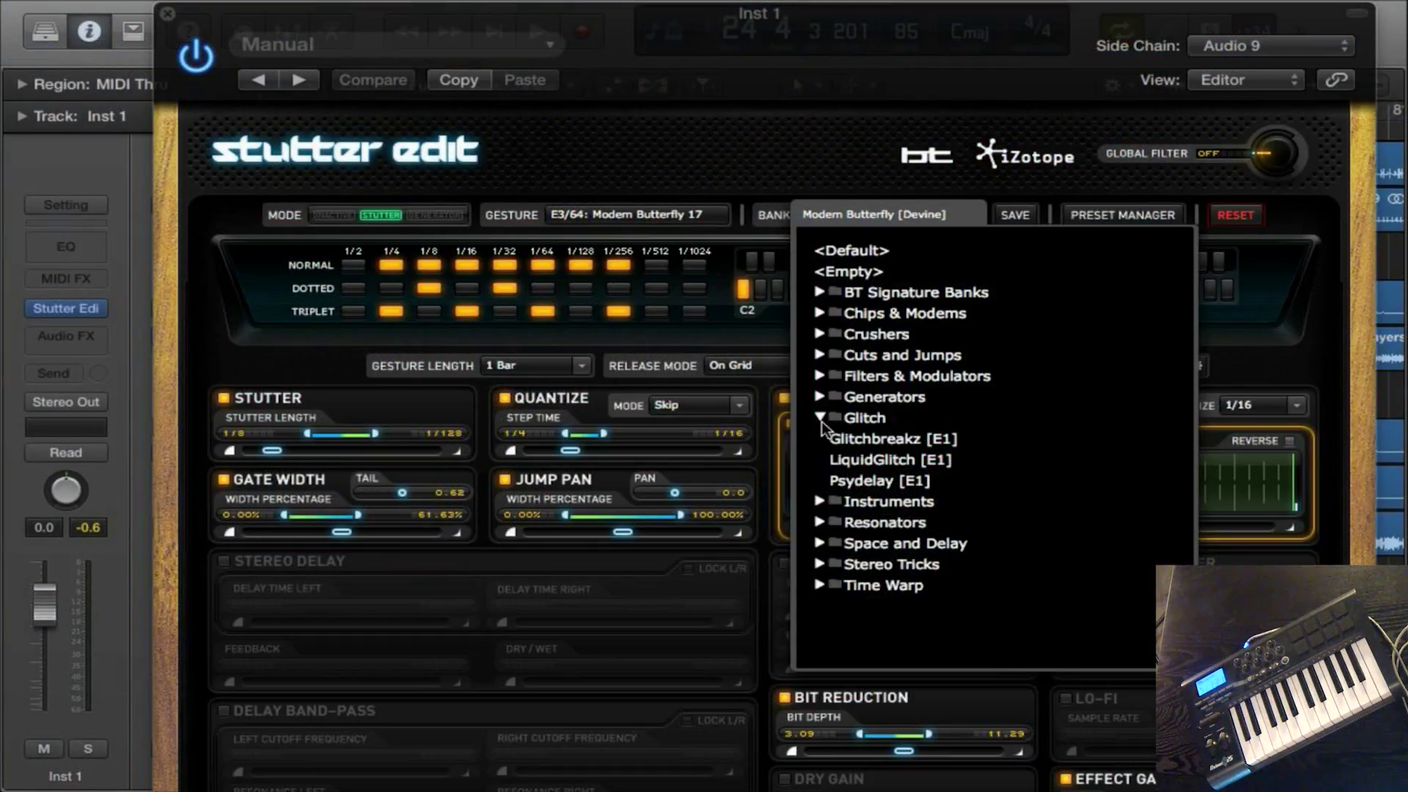
- Load the Metal Basin [Terravita] bank from the Resonators folder into Stutter Edit
{"action": "left_click", "coordinate": [820, 418]}
{"action": "left_click", "coordinate": [820, 460]}
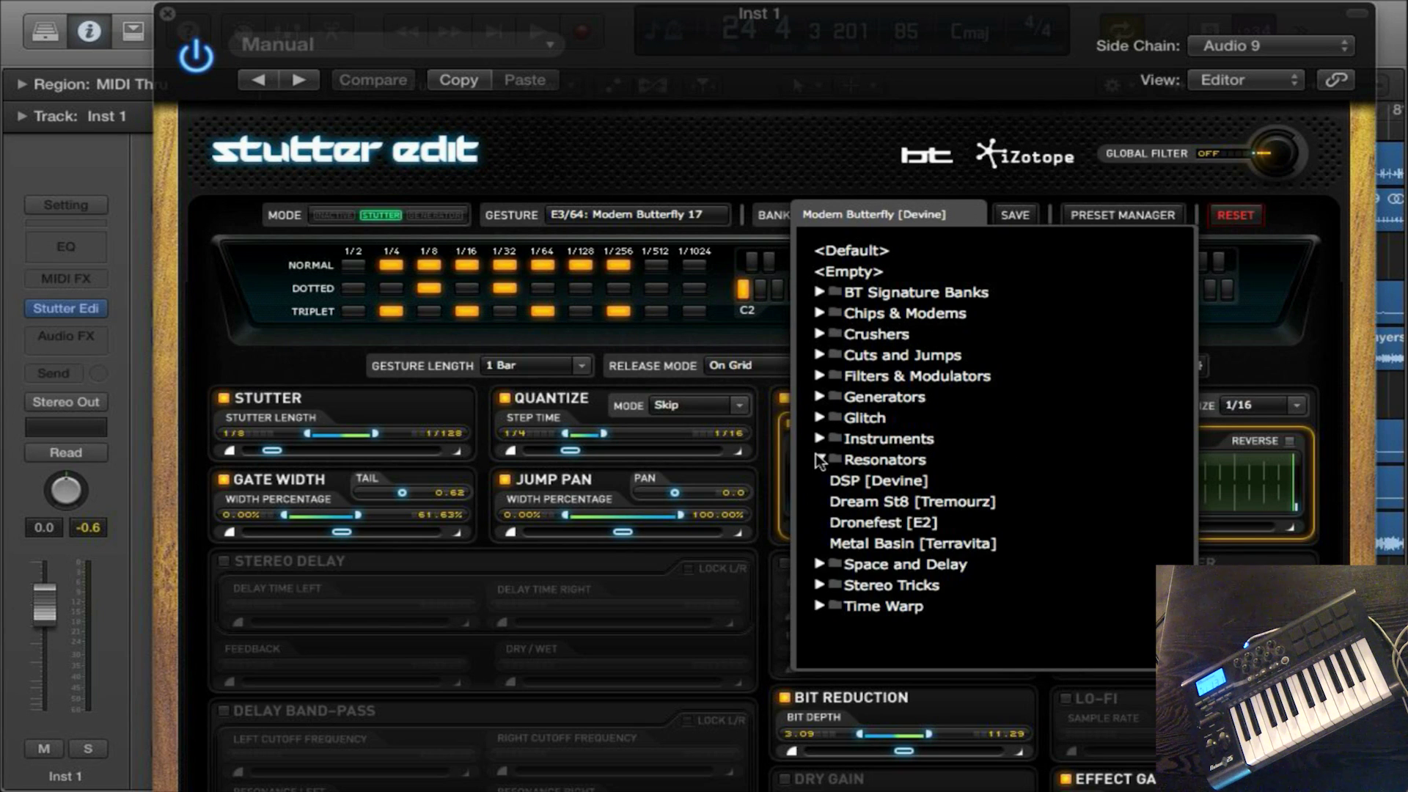
{"action": "left_click", "coordinate": [942, 546]}
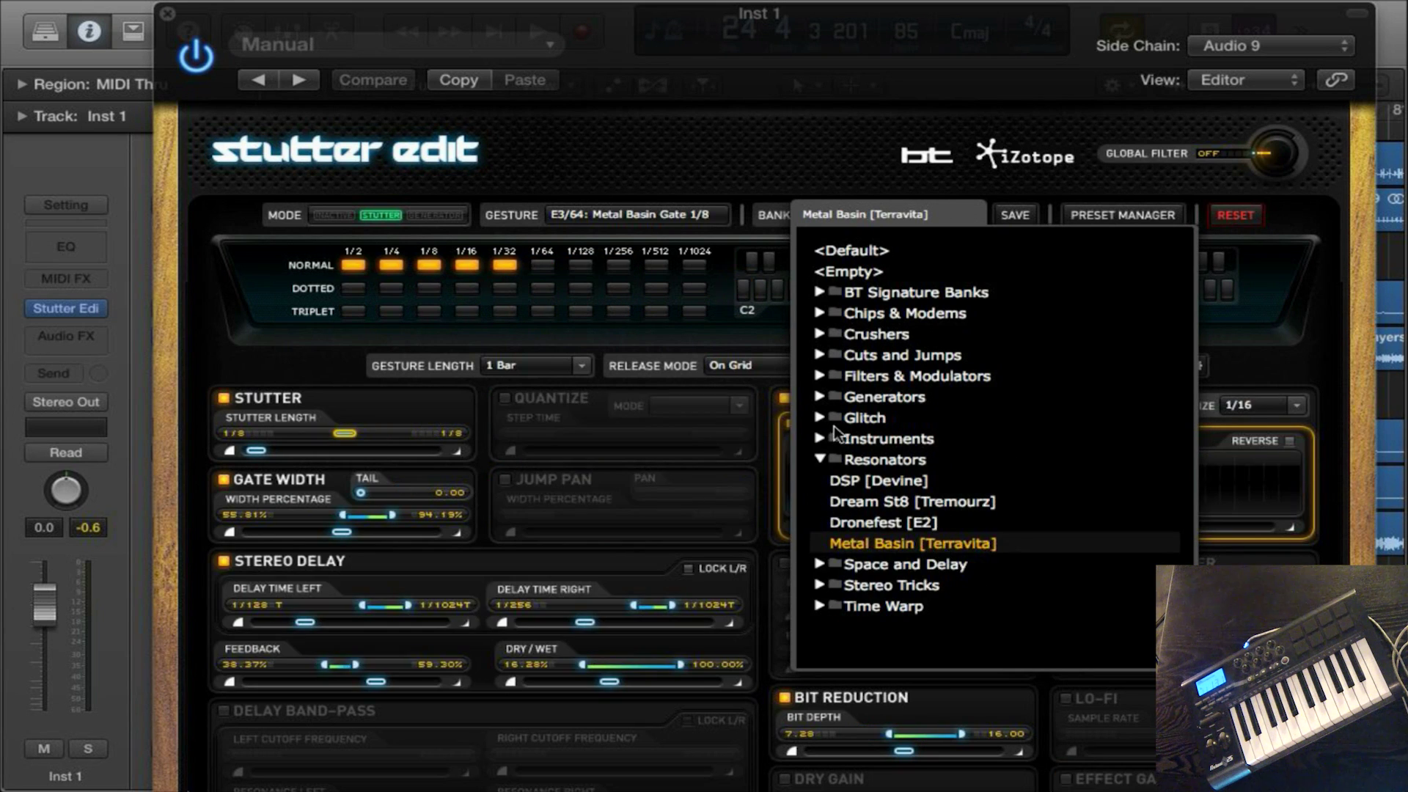
{"action": "left_click", "coordinate": [820, 460]}
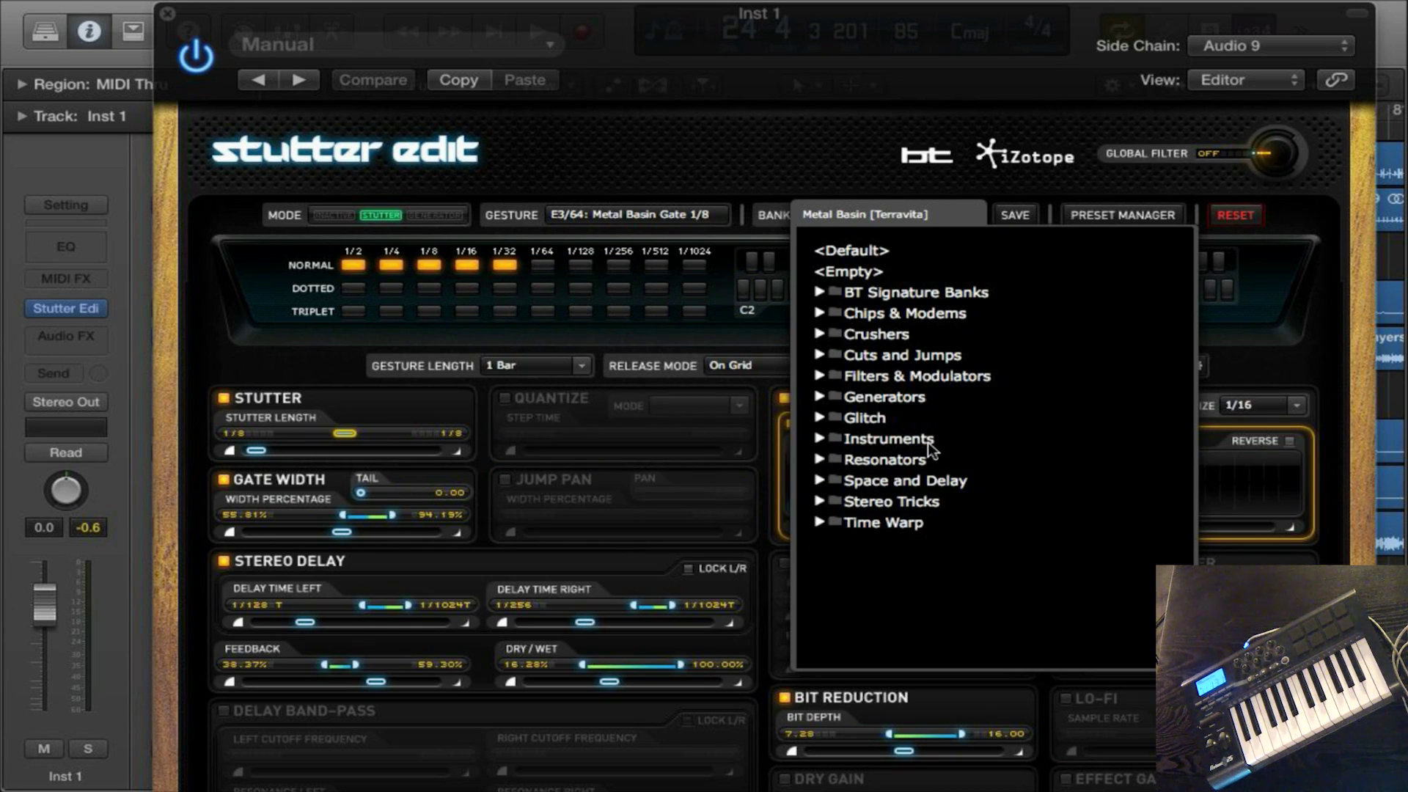
- Browse the banks in the Instruments, Generators, Time Warp and Resonators folders, then close the bank list
{"action": "left_click", "coordinate": [820, 438]}
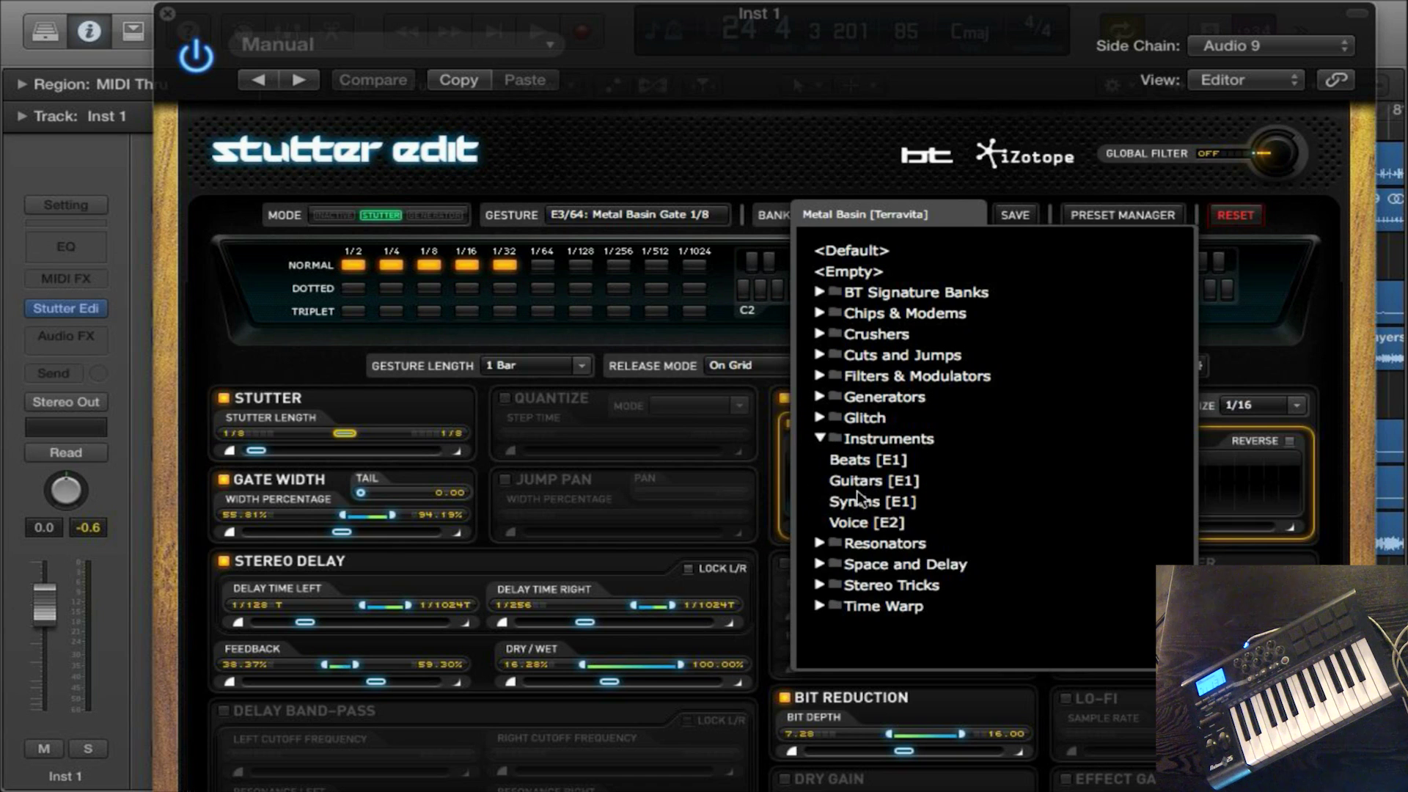
{"action": "left_click", "coordinate": [821, 439]}
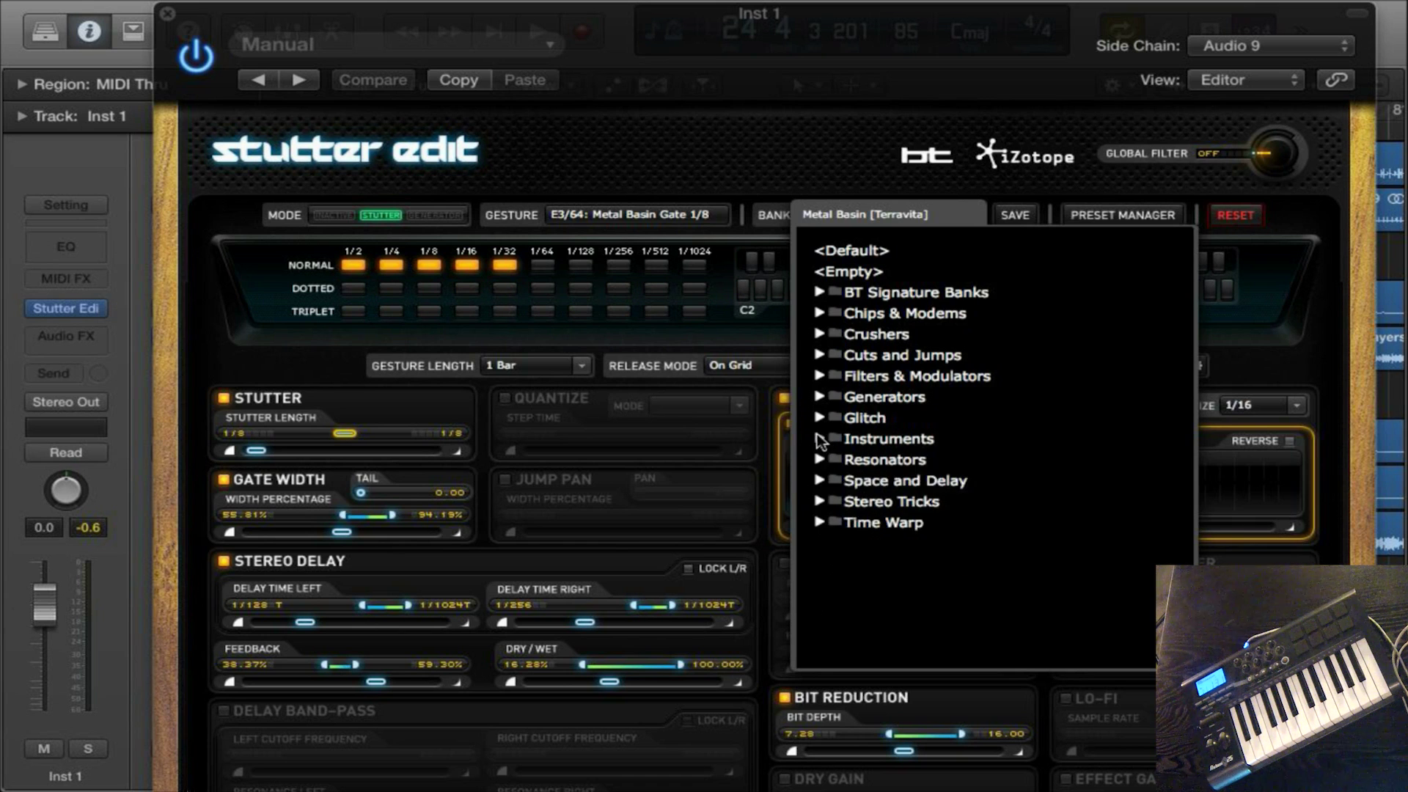
{"action": "left_click", "coordinate": [815, 396]}
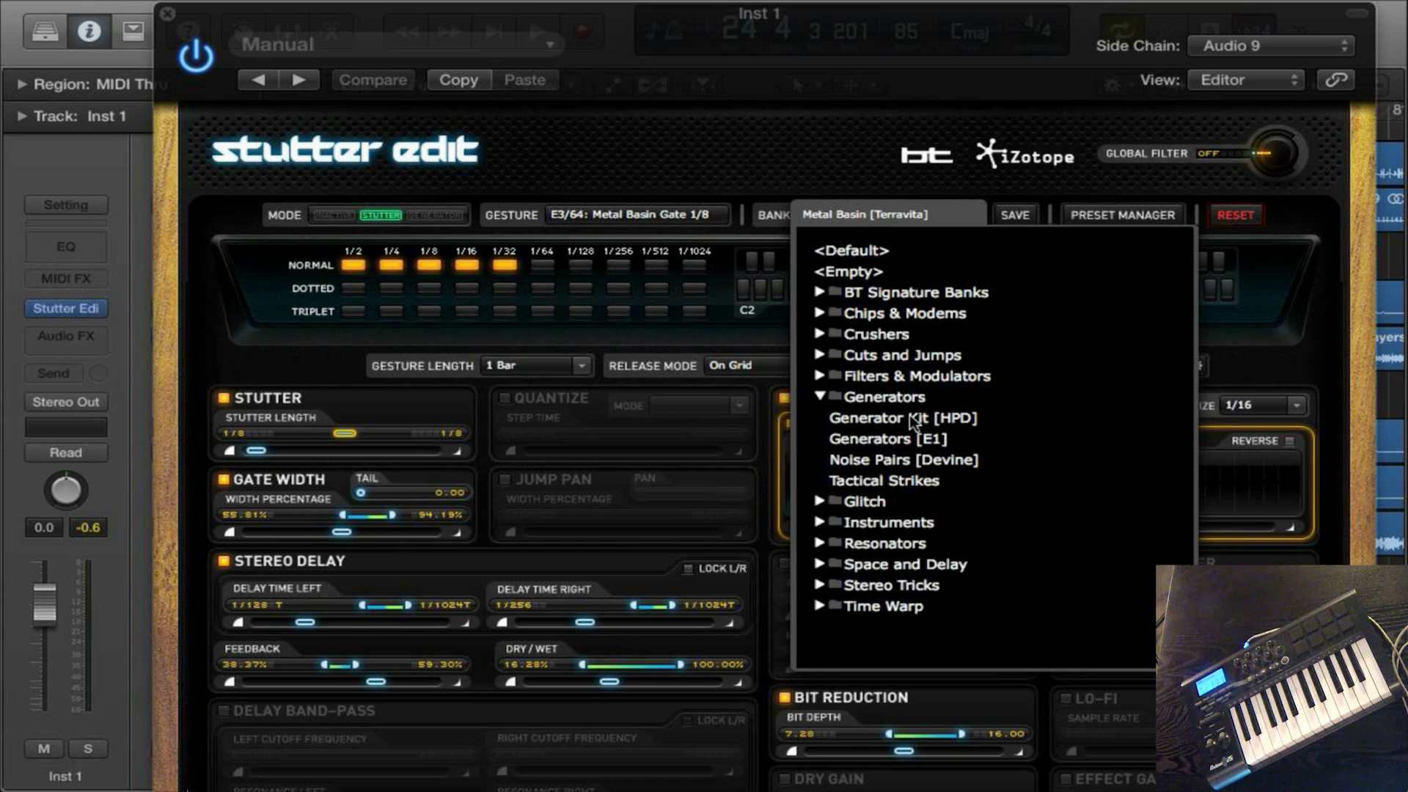
{"action": "left_click", "coordinate": [821, 397]}
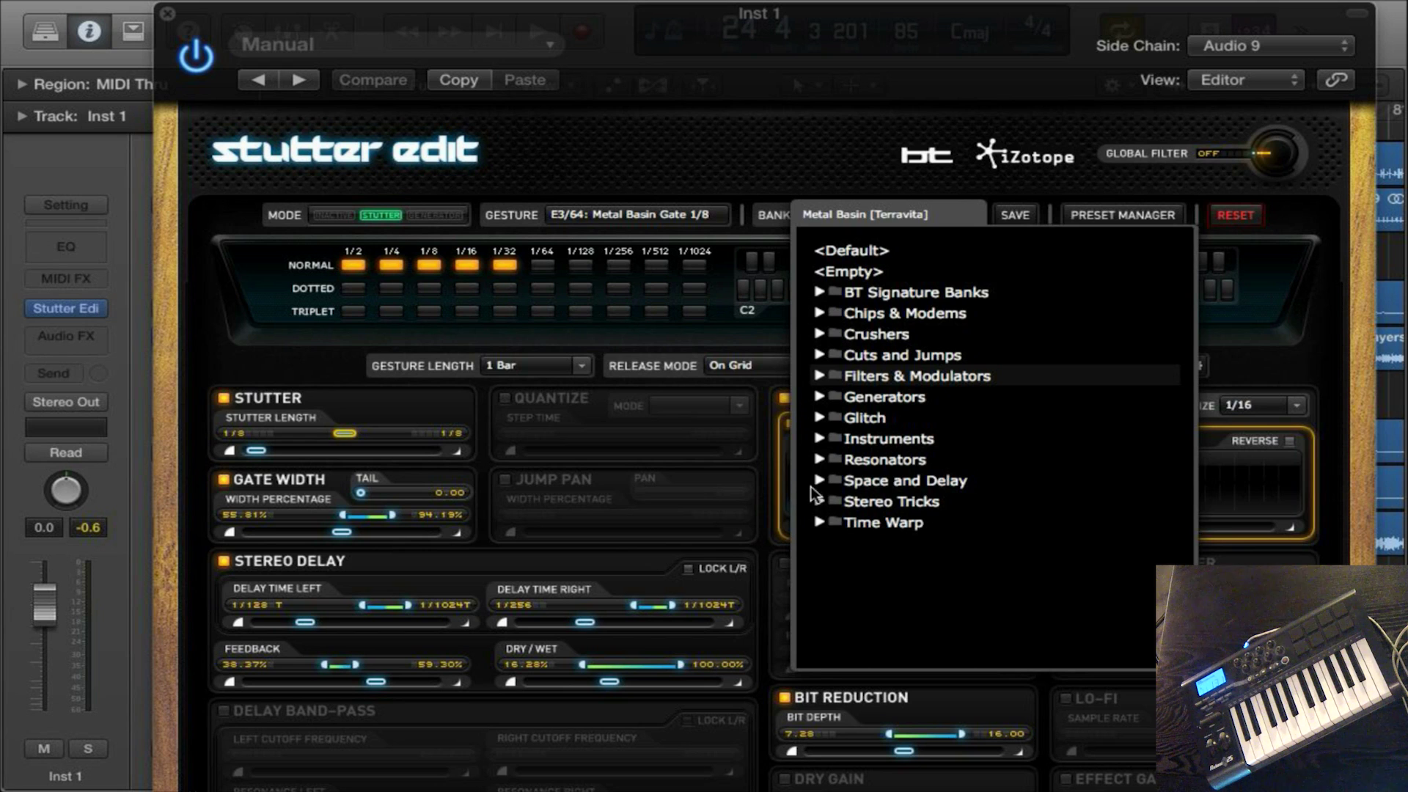
{"action": "left_click", "coordinate": [818, 521]}
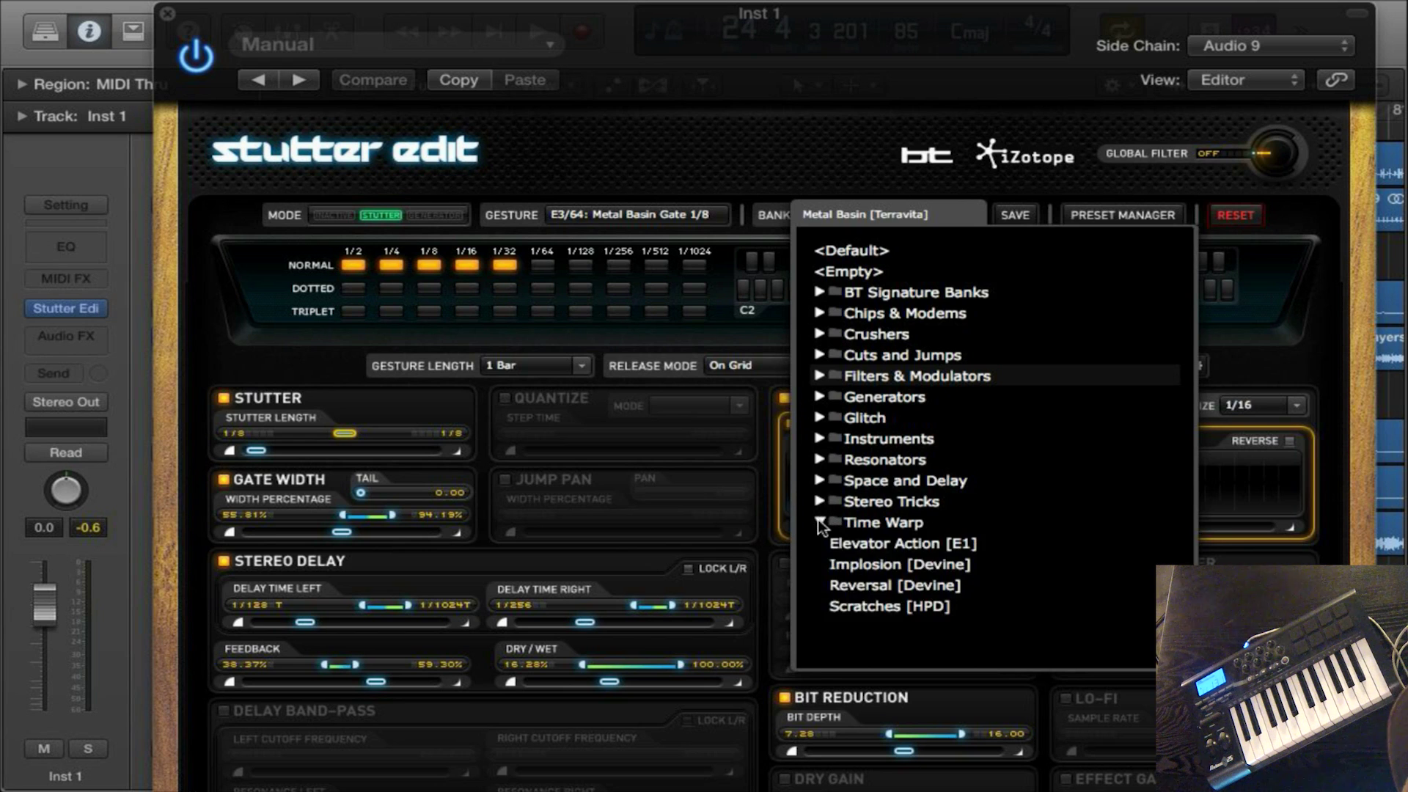
{"action": "left_click", "coordinate": [818, 521]}
{"action": "left_click", "coordinate": [819, 522]}
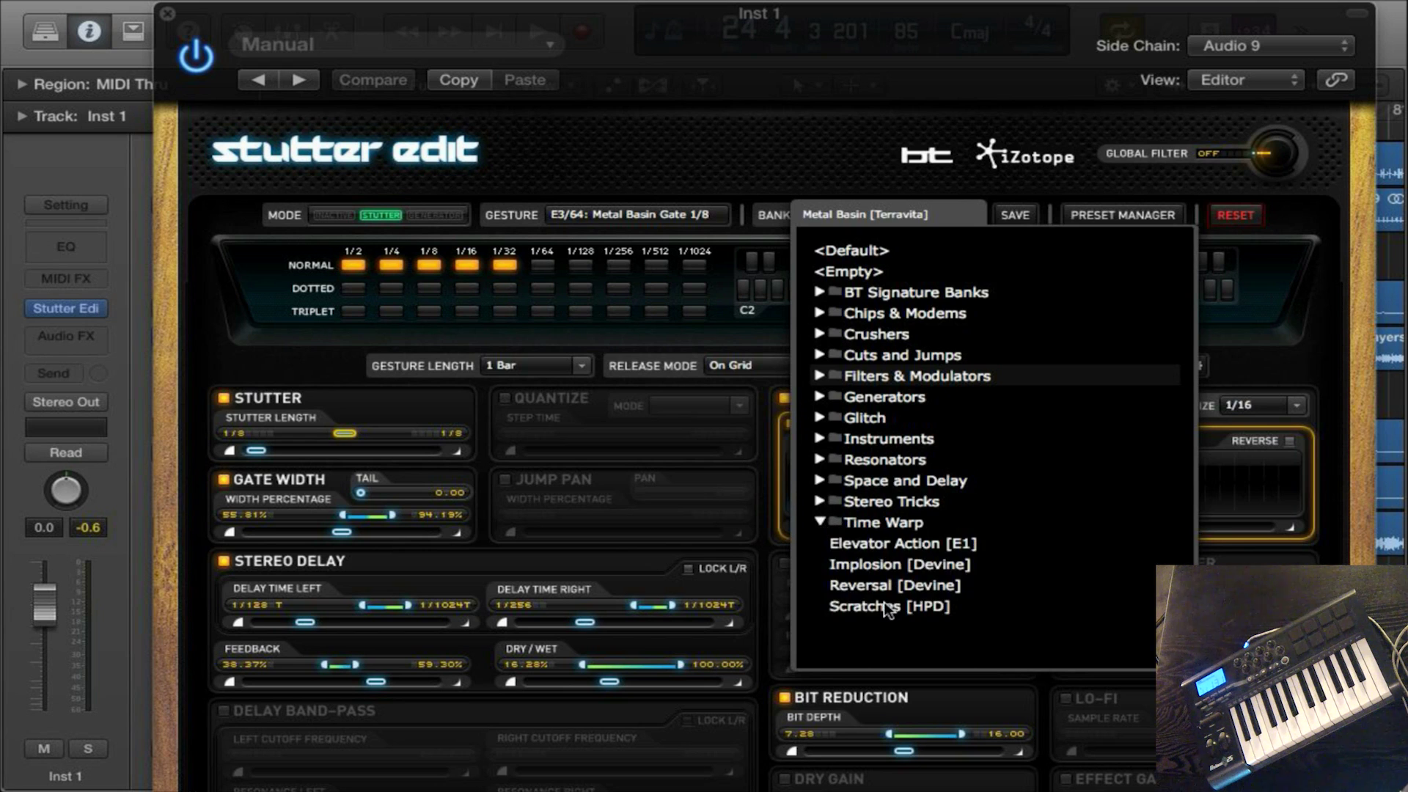
{"action": "left_click", "coordinate": [820, 523]}
{"action": "left_click", "coordinate": [819, 459]}
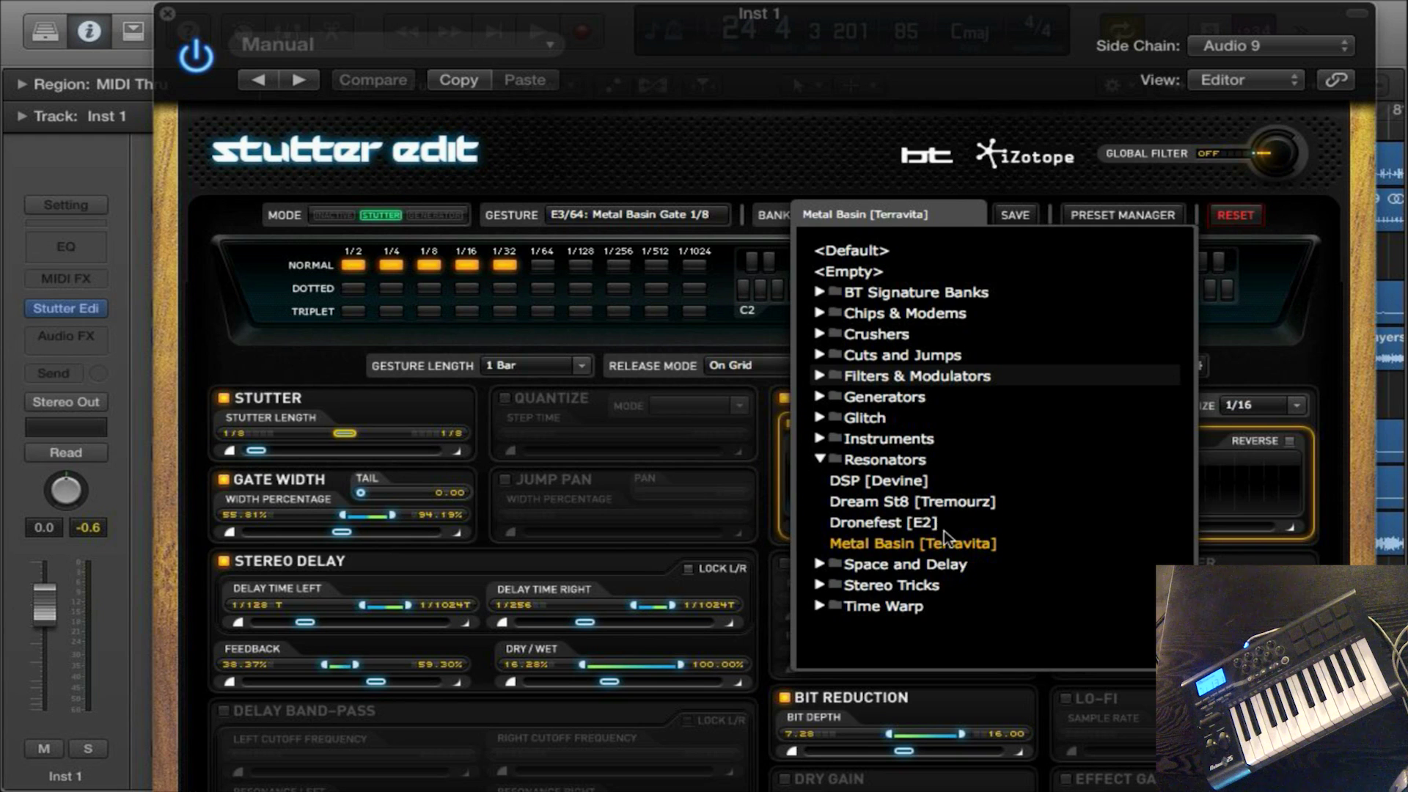
{"action": "left_click", "coordinate": [819, 460]}
{"action": "left_click", "coordinate": [880, 214]}
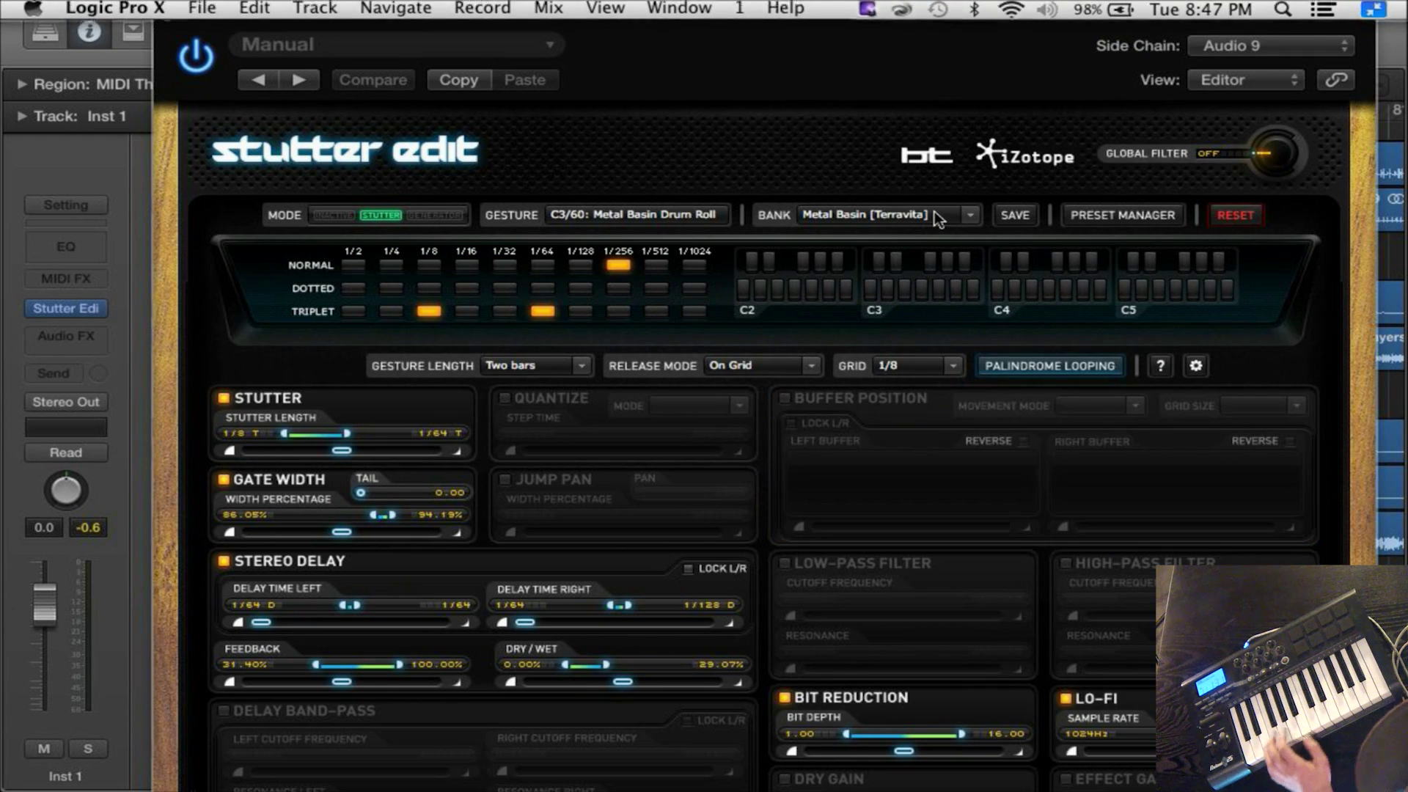
- Review in the Preset Manager which Metal Basin gestures are assigned to the keys from C2 to above C4, then close it
{"action": "left_click", "coordinate": [1118, 217]}
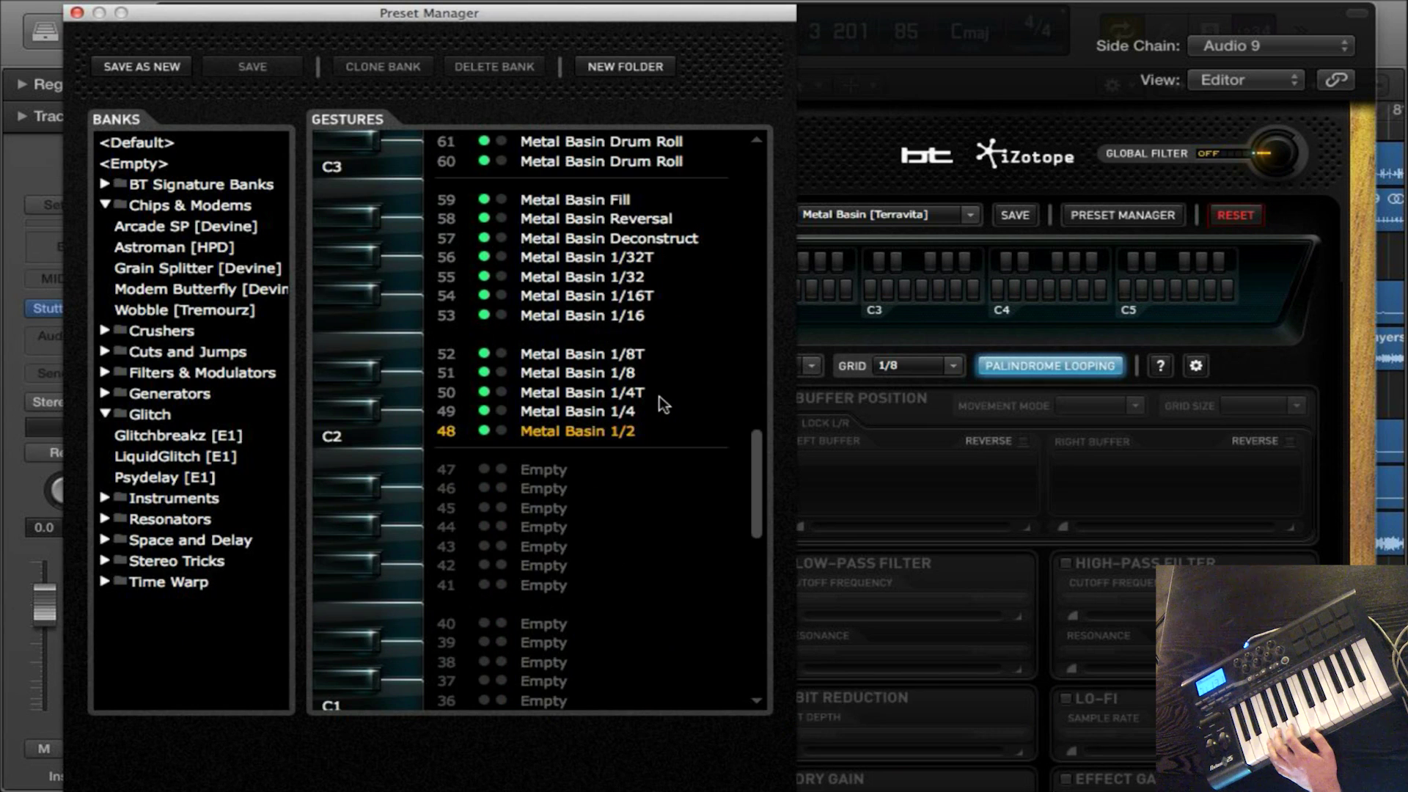
{"action": "scroll", "coordinate": [659, 396], "scroll_direction": "up", "scroll_amount": 7}
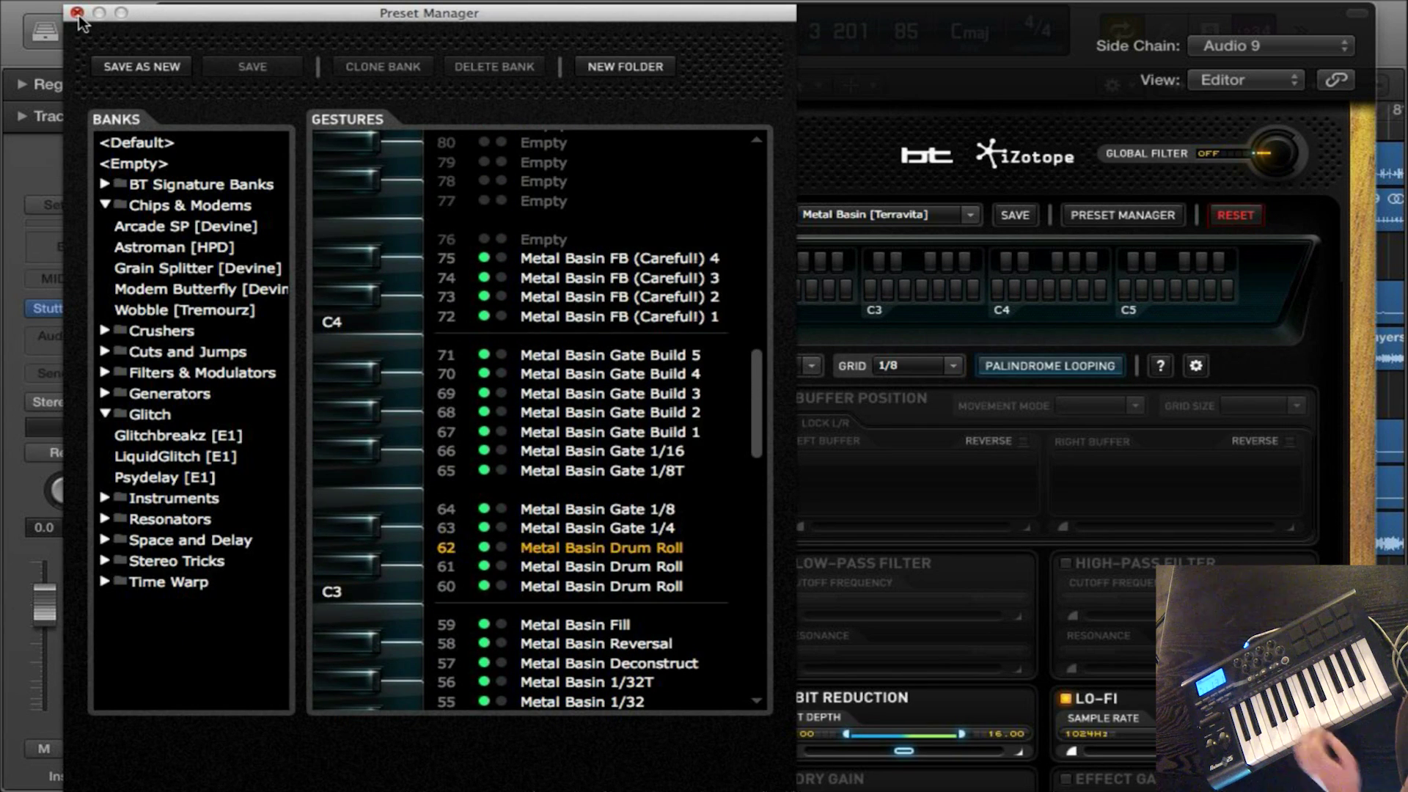
{"action": "left_click", "coordinate": [1110, 212]}
{"action": "left_click", "coordinate": [1108, 213]}
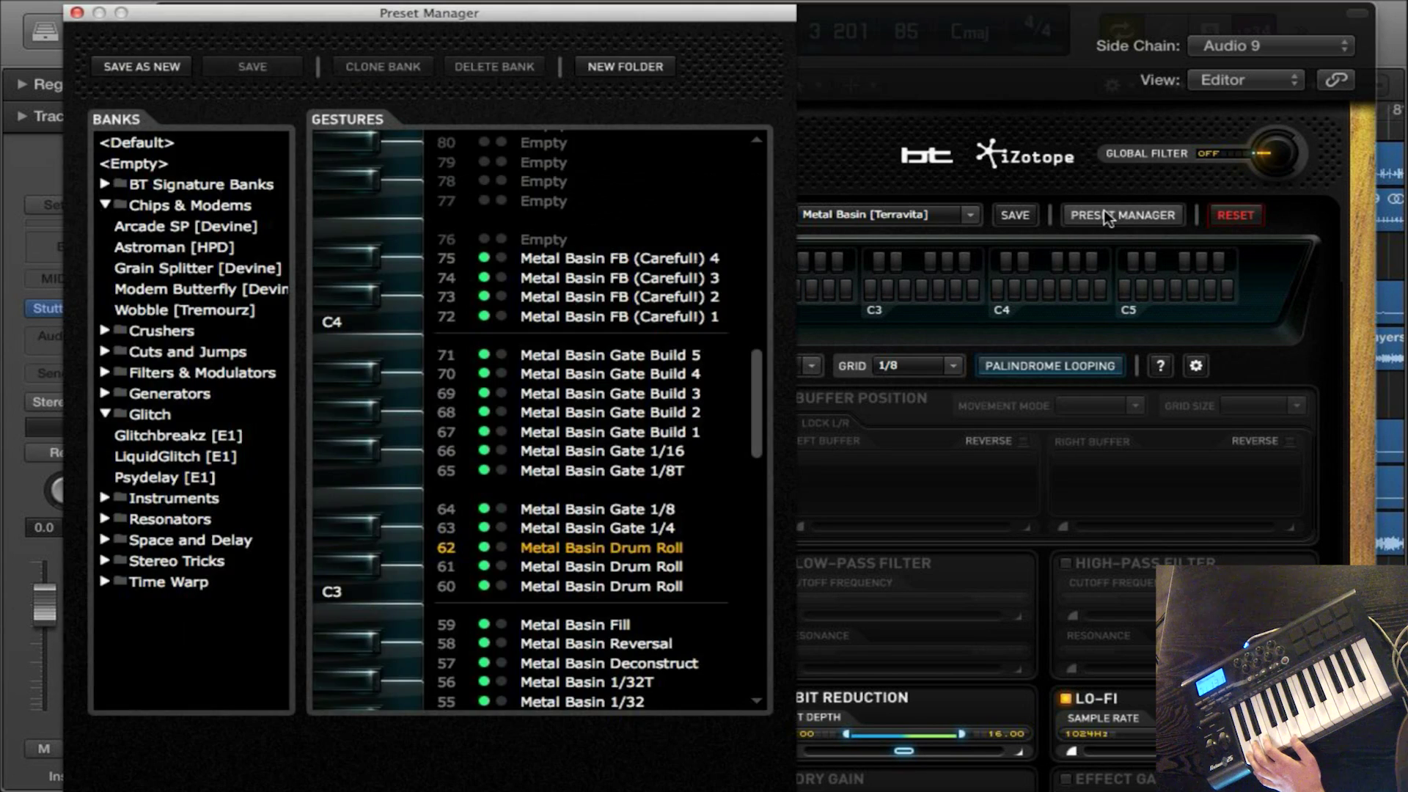
{"action": "left_click", "coordinate": [1108, 214]}
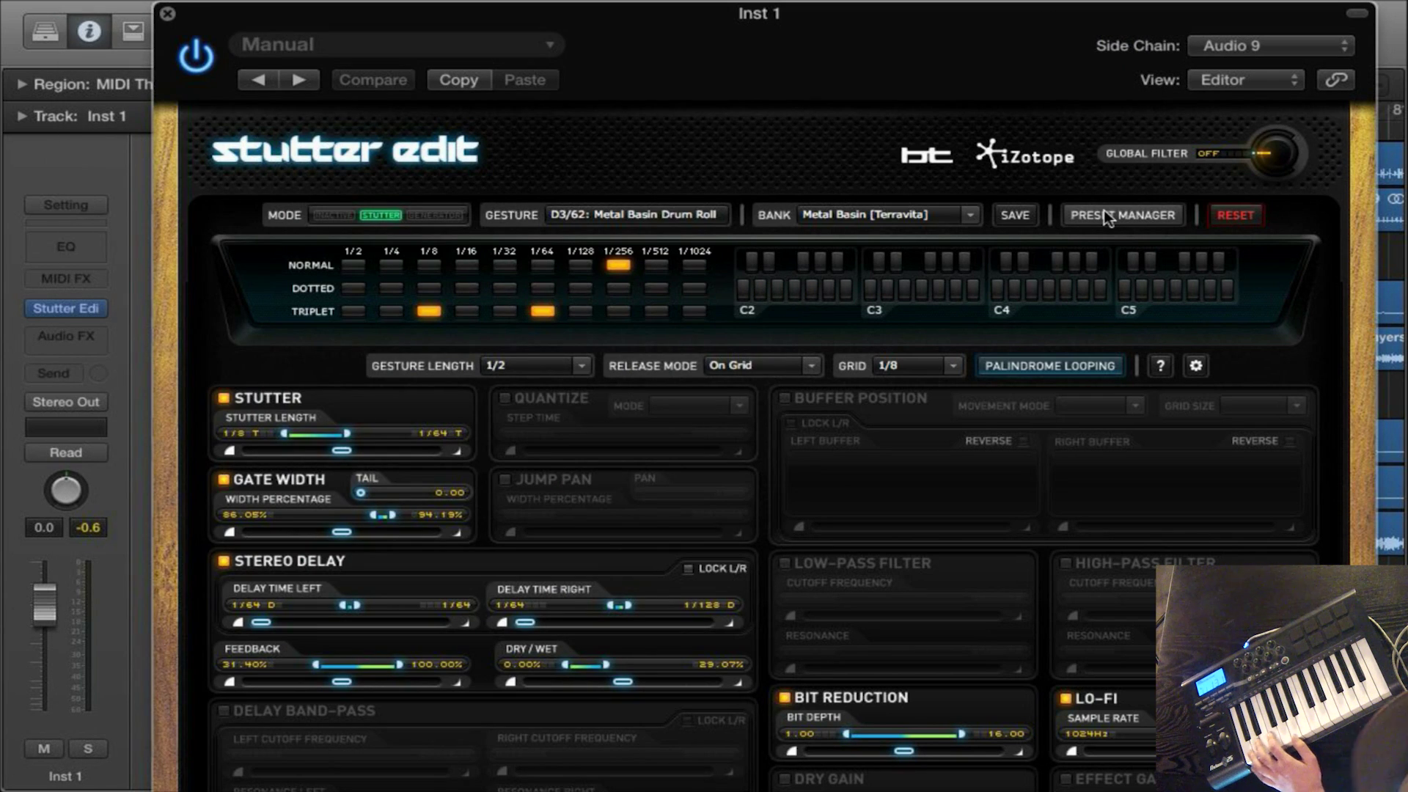